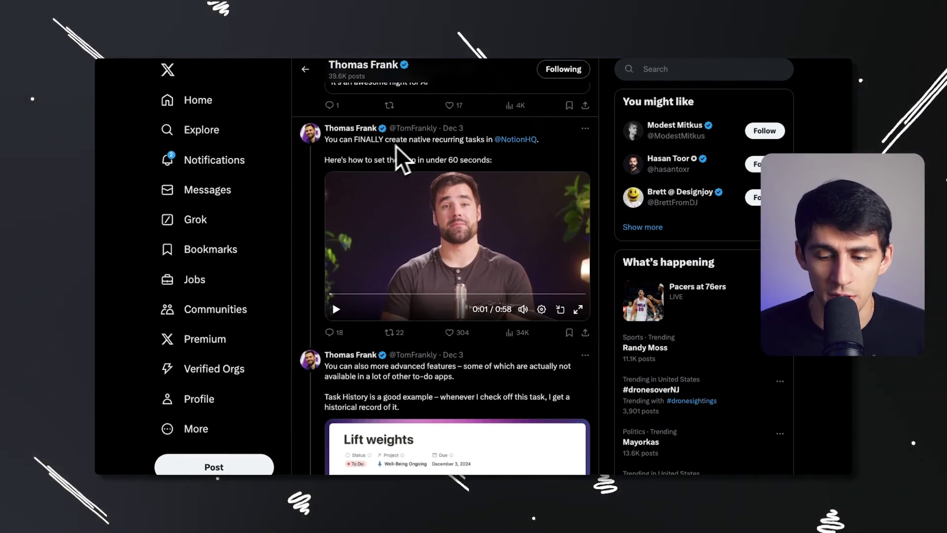
Step: With the recurring-tasks post on screen, bring up the Notion Dock icon's menu for opening another window
right_click(362, 522)
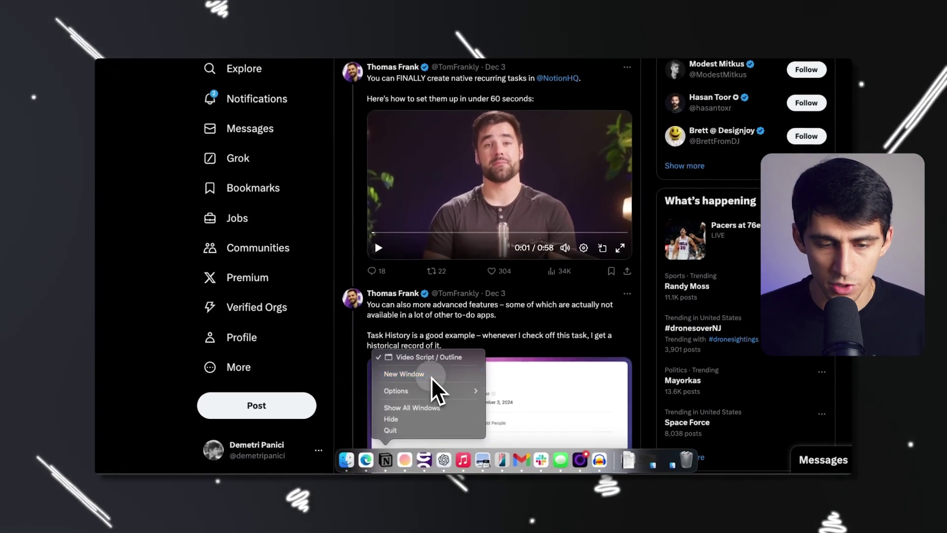
Step: Open a new Notion window and start a fresh blank page in Examples for Videos
click(402, 375)
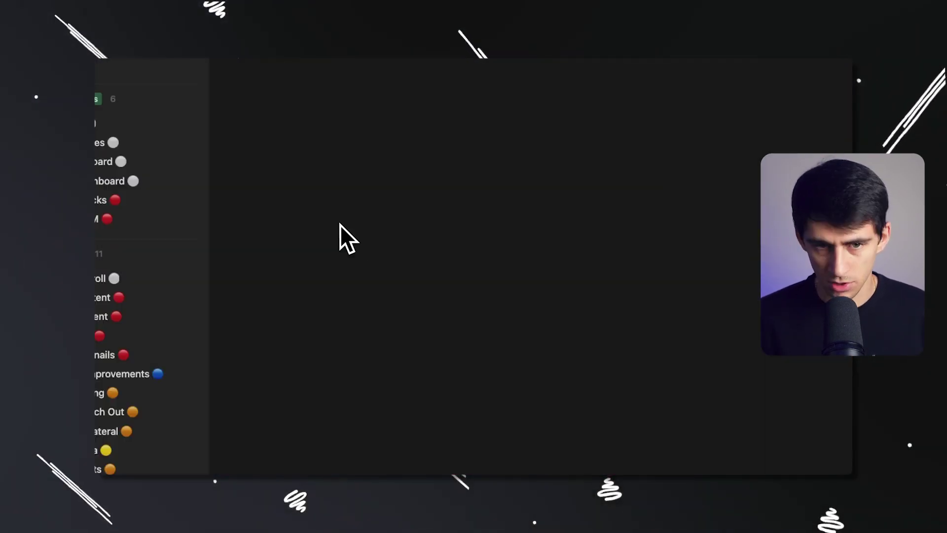
text(/)
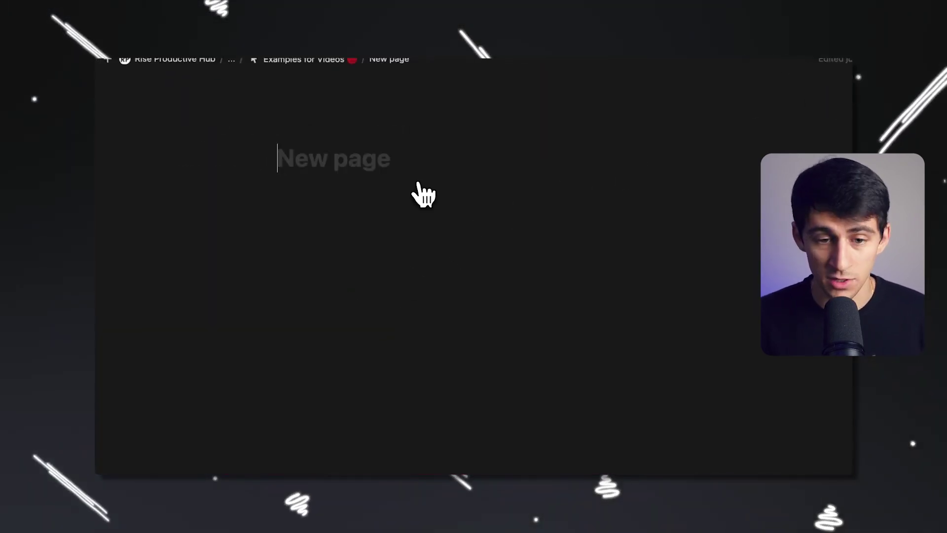
text(H)
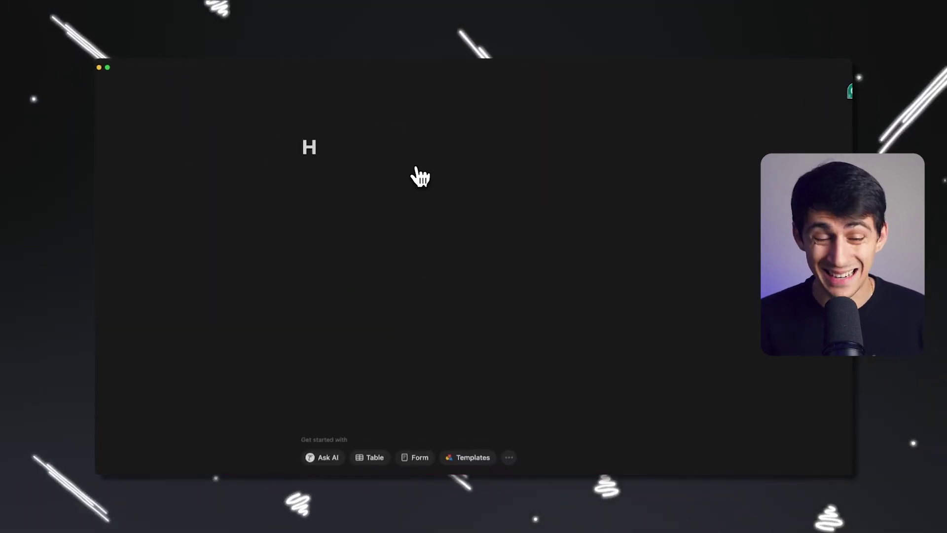
key(BackSpace)
text(d)
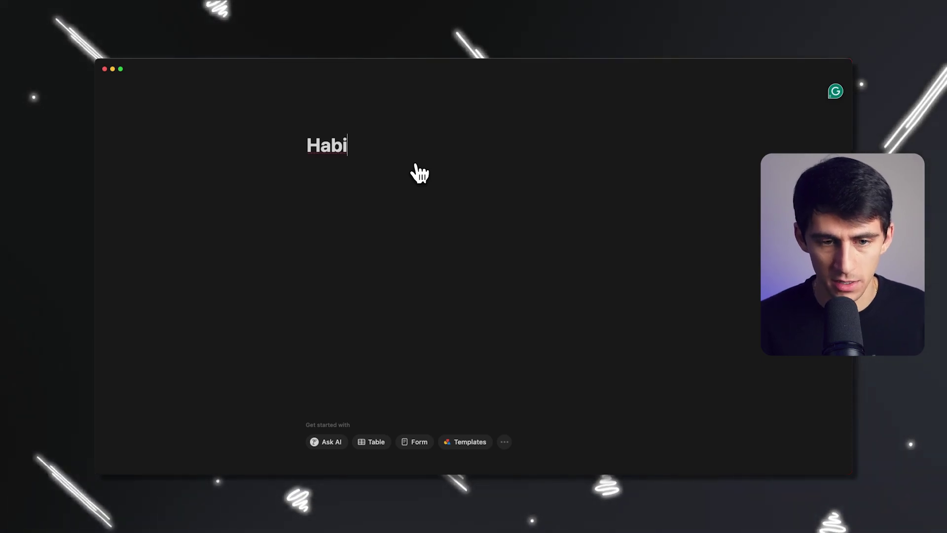
Step: Search the template marketplace for 'habit track', then go back to the blank page
click(486, 444)
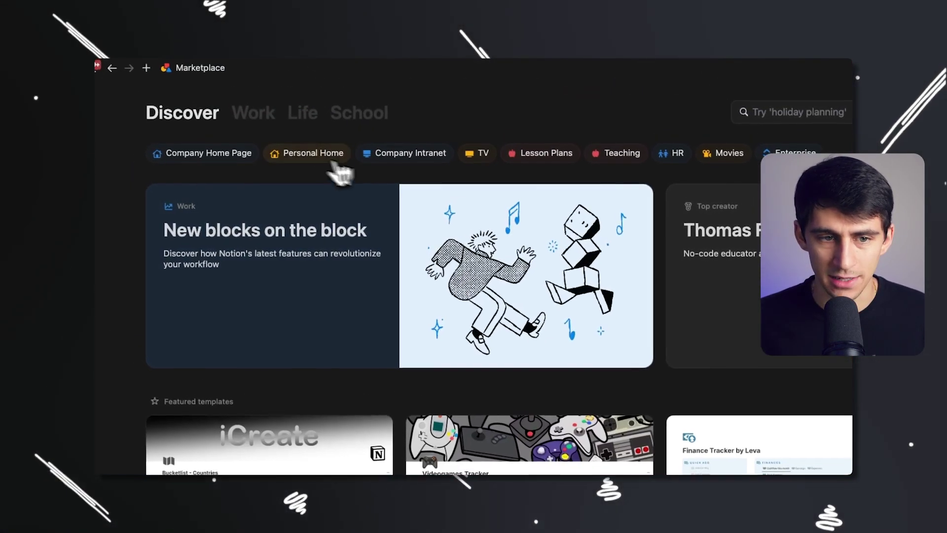
click(299, 105)
click(764, 72)
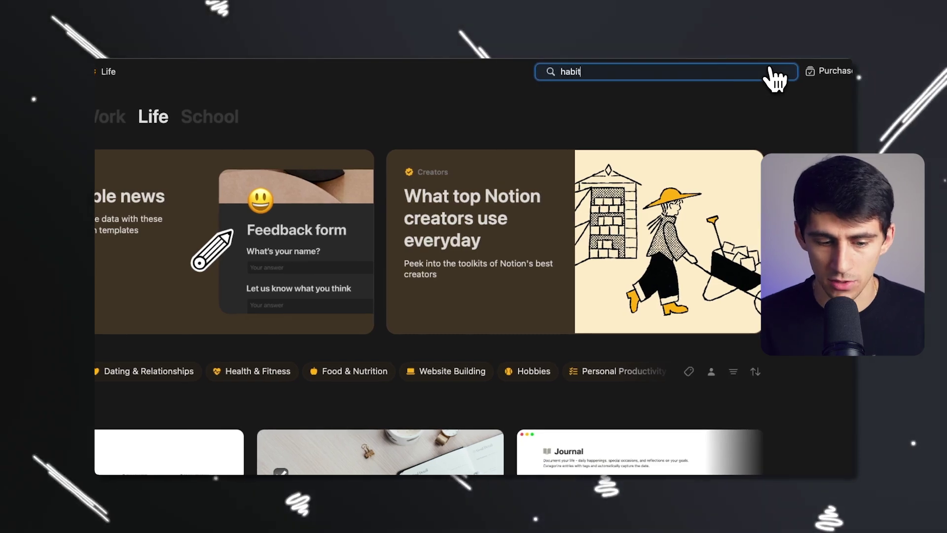
text(habit track)
key(Return)
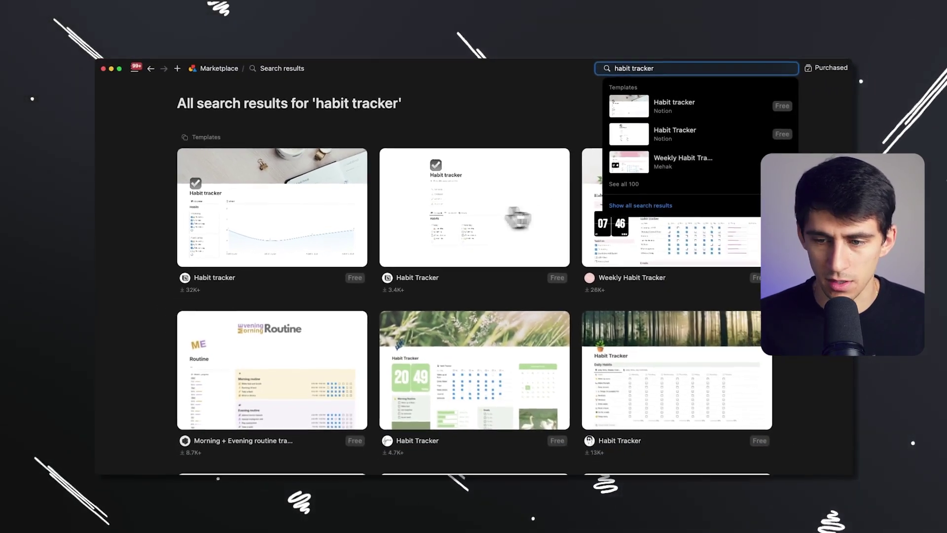
scroll(537, 289, down, 5)
scroll(537, 289, up, 5)
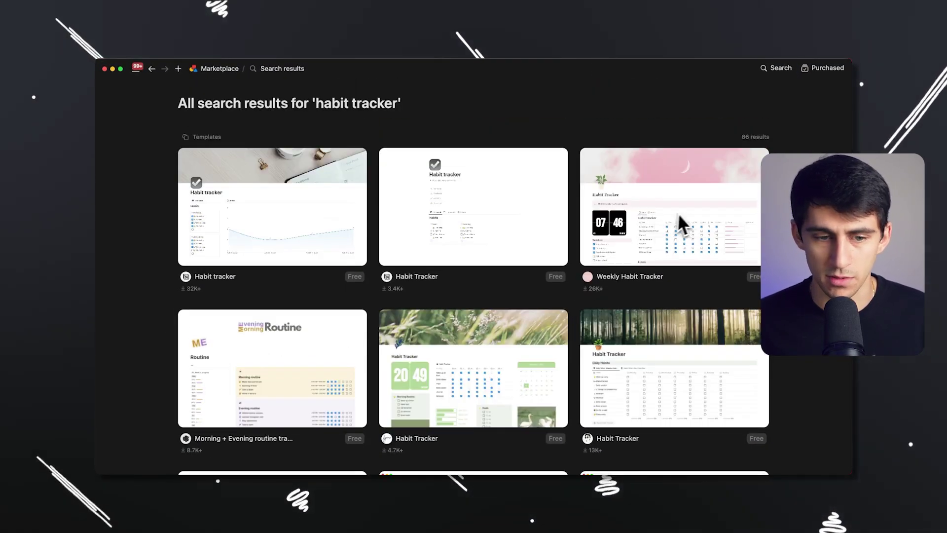
key(super+bracketleft)
key(super+bracketleft)
key(super+bracketleft)
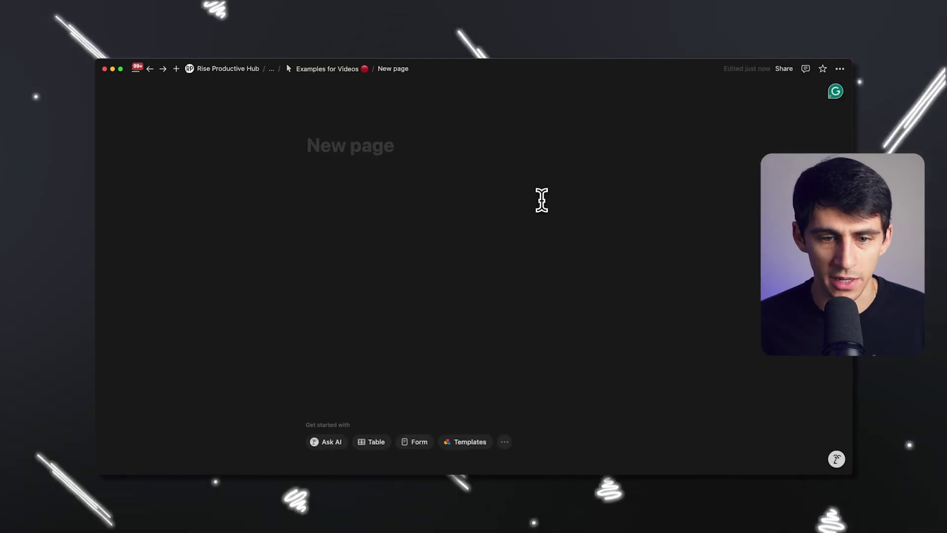
Step: Title the page 'Habit Tracker' and insert an inline table database
key(Up)
text(Habit Tracker)
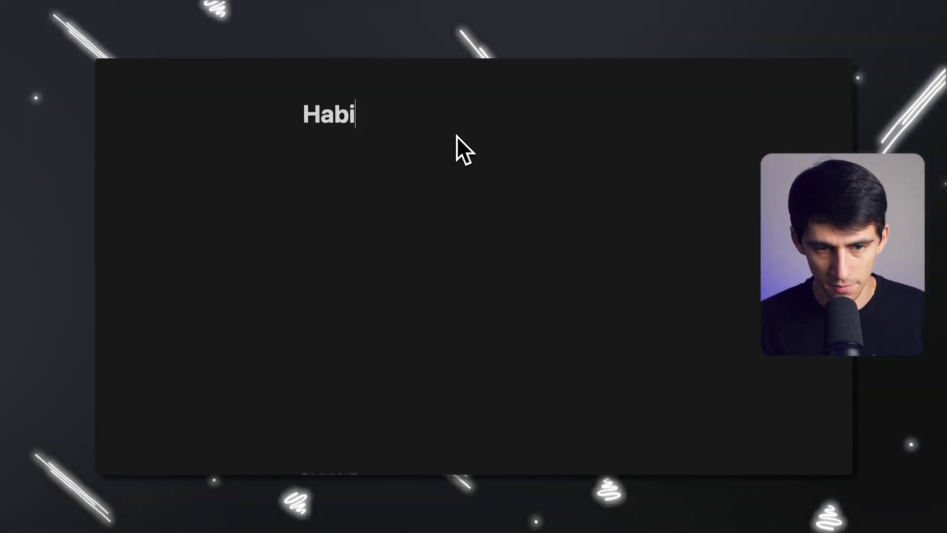
click(452, 143)
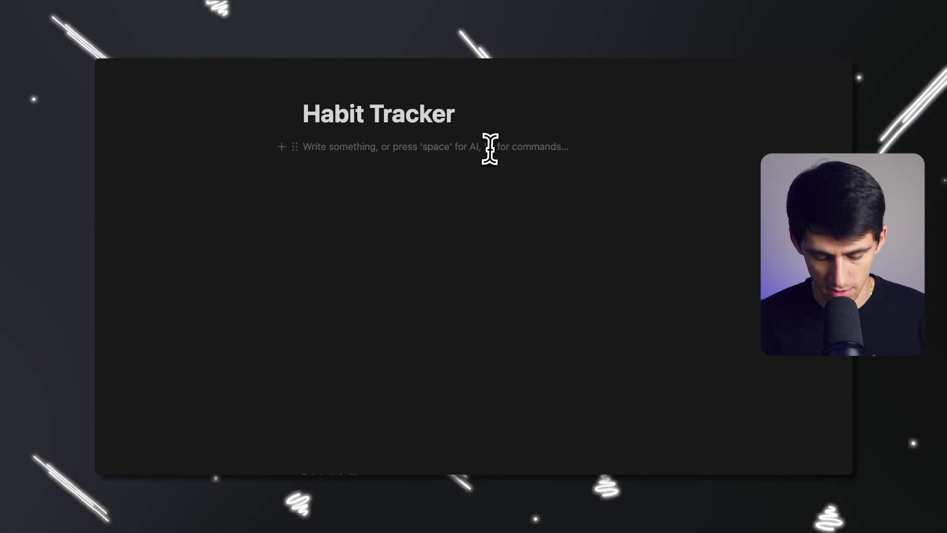
text(/data)
key(Return)
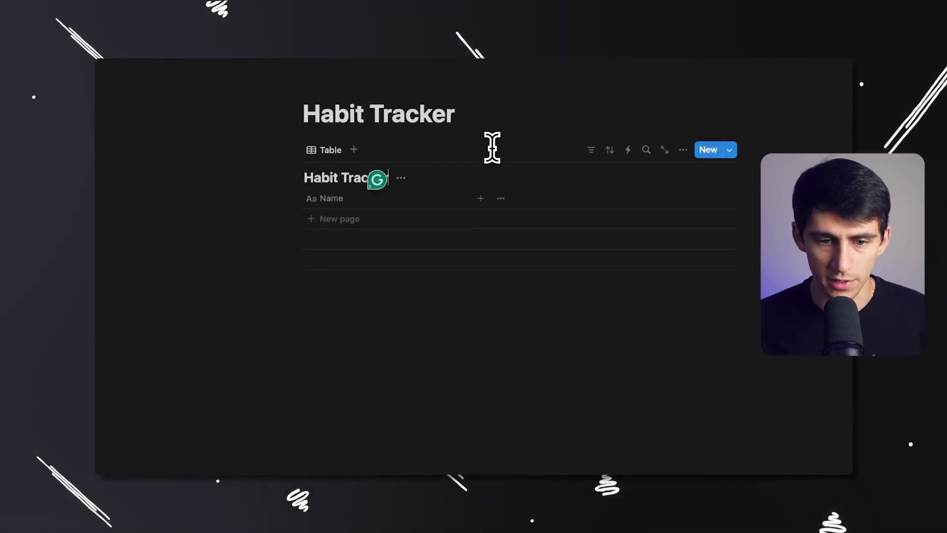
Step: Add a Date property to the table
click(480, 198)
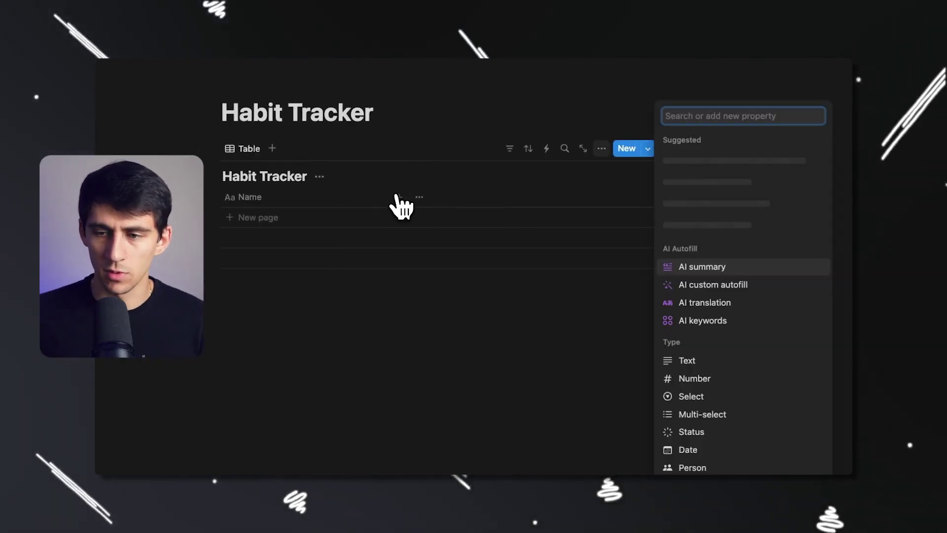
text(date)
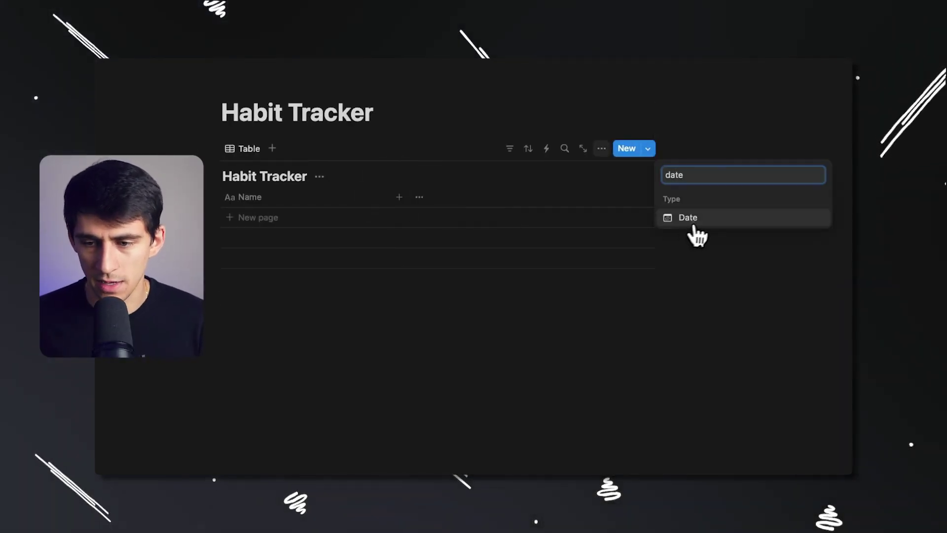
click(696, 217)
click(446, 196)
Step: Enter habit rows Take Out the Trash, Swiffer/Sweep, Dust and Prep Morning Coffee
click(328, 219)
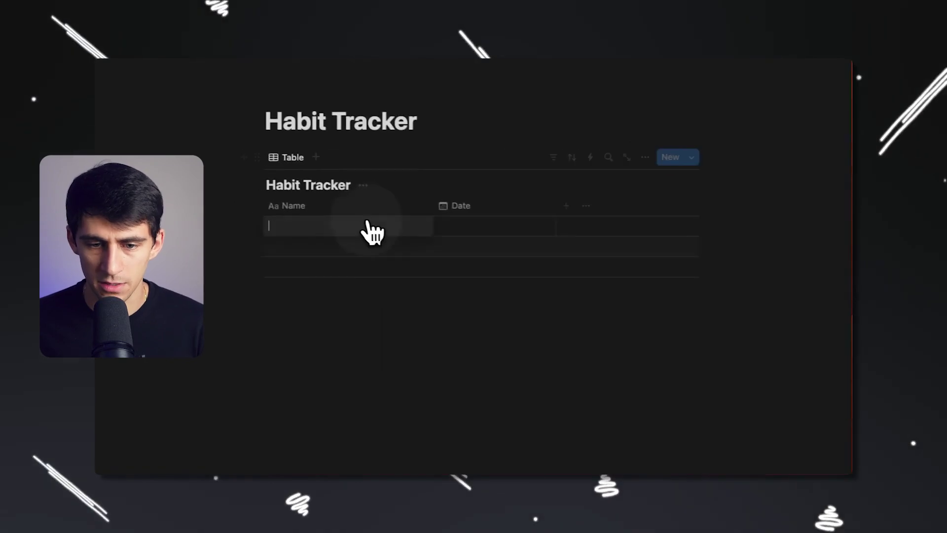
text(Take Out the Trash)
key(Return)
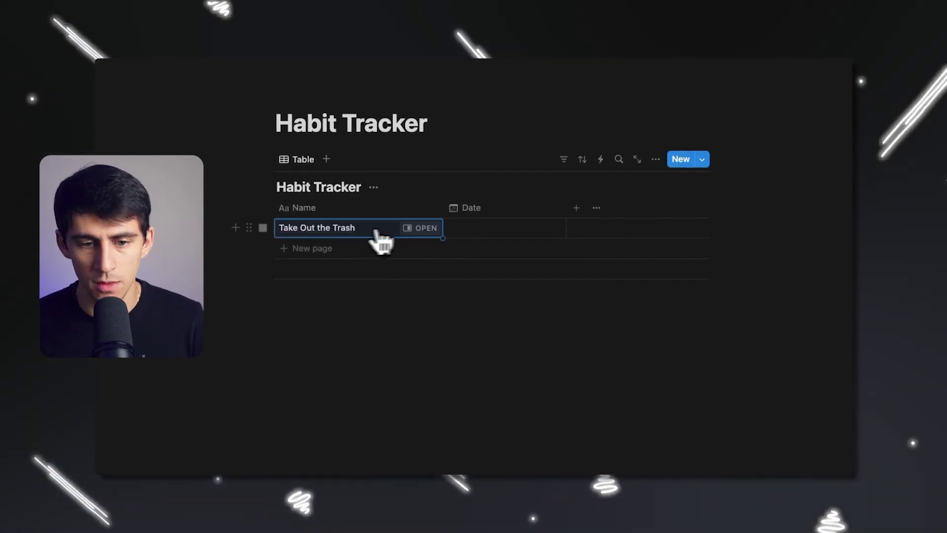
click(339, 248)
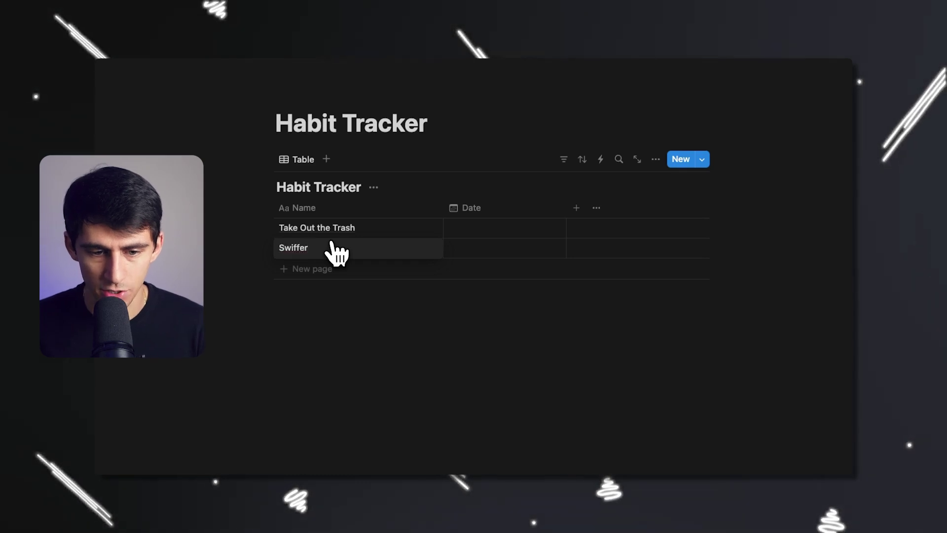
text(Swiffer/Sweep)
key(Return)
click(398, 271)
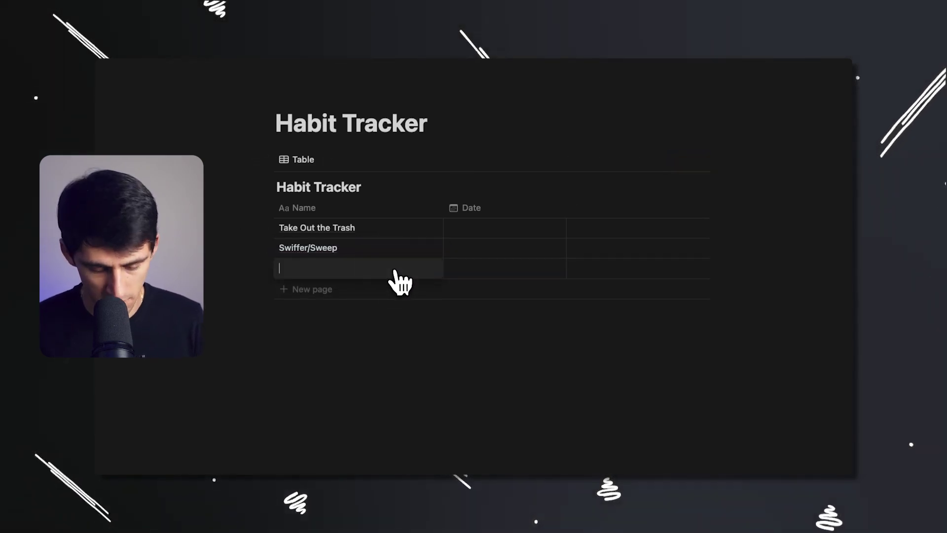
text(Dust)
click(387, 289)
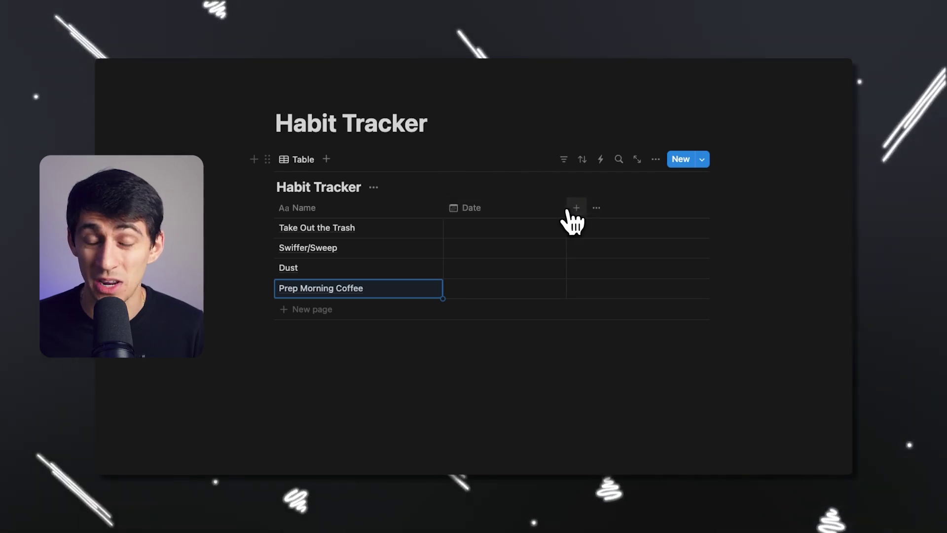
Step: Add a Number column named 'Recur Interval' and narrow it
click(549, 218)
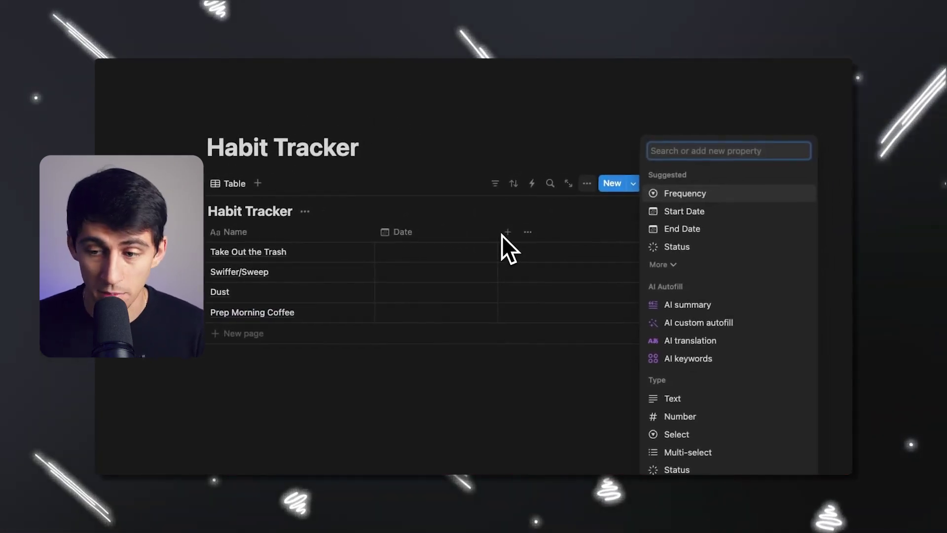
text(nu)
key(Down)
key(Return)
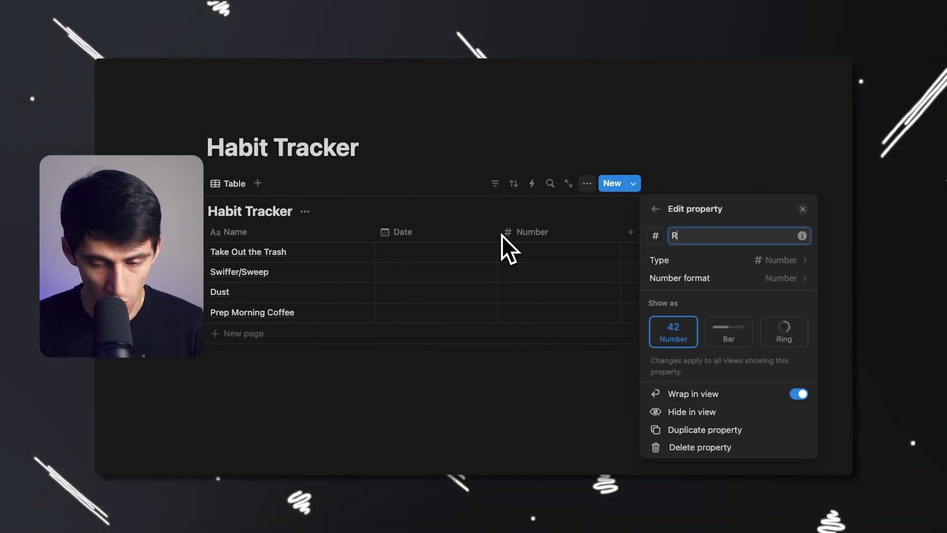
text(Recur Interval)
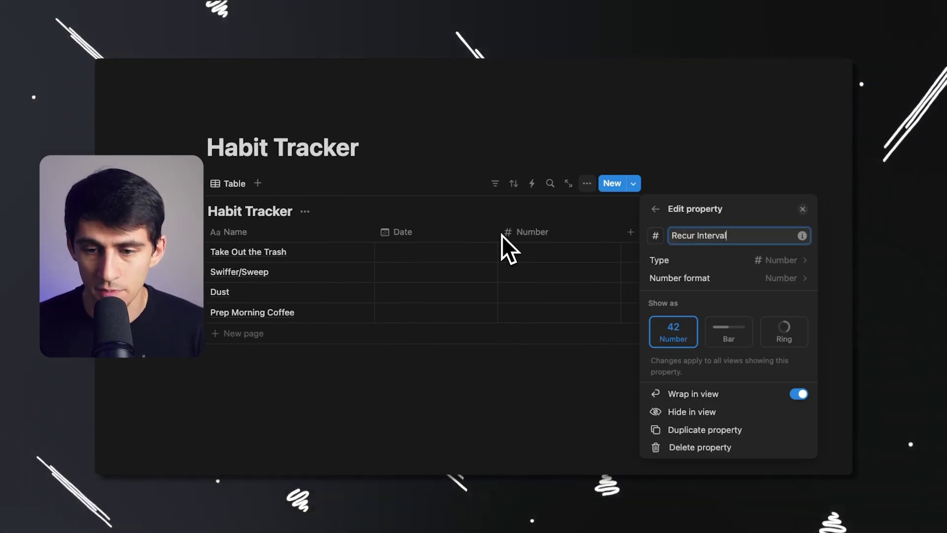
key(Return)
drag(621, 232, 587, 233)
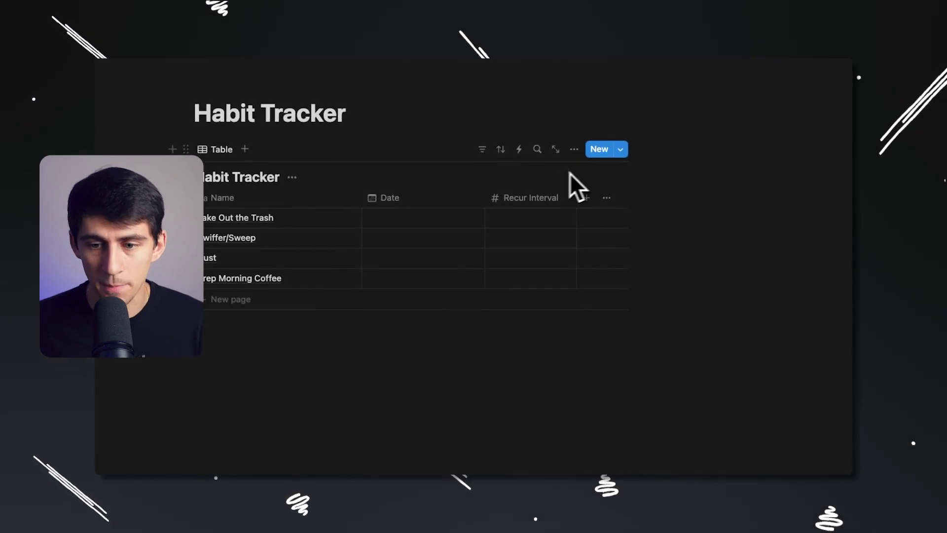
drag(517, 217, 515, 277)
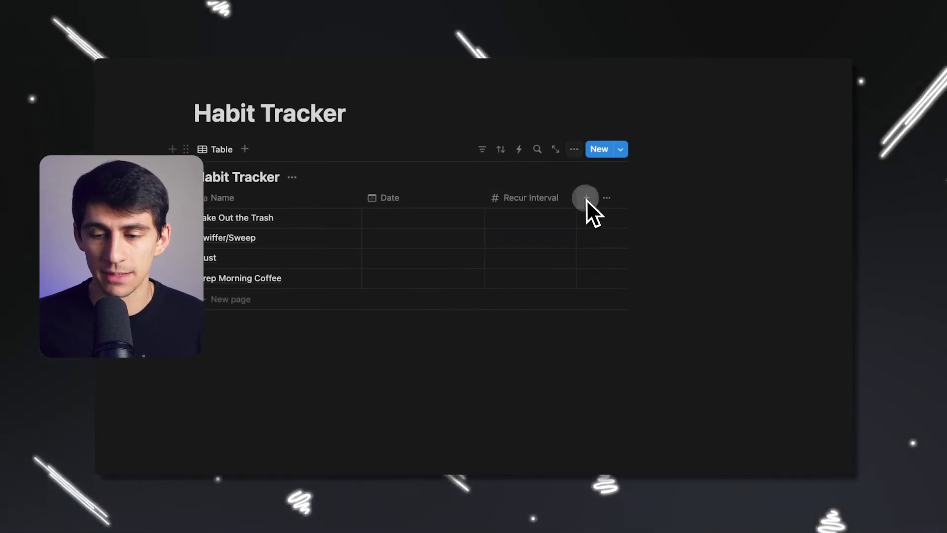
Step: Add the suggested Frequency select property and rename it 'Recur Unit'
click(587, 198)
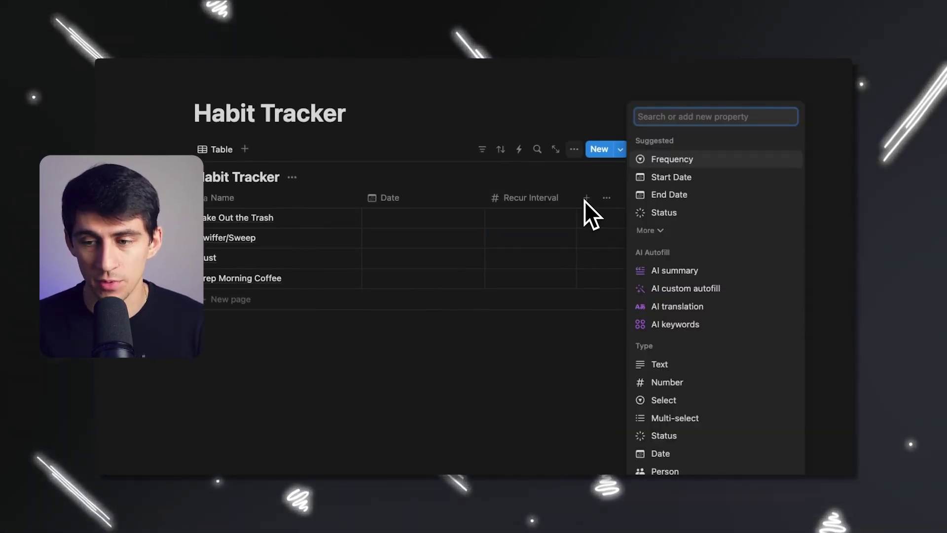
key(Return)
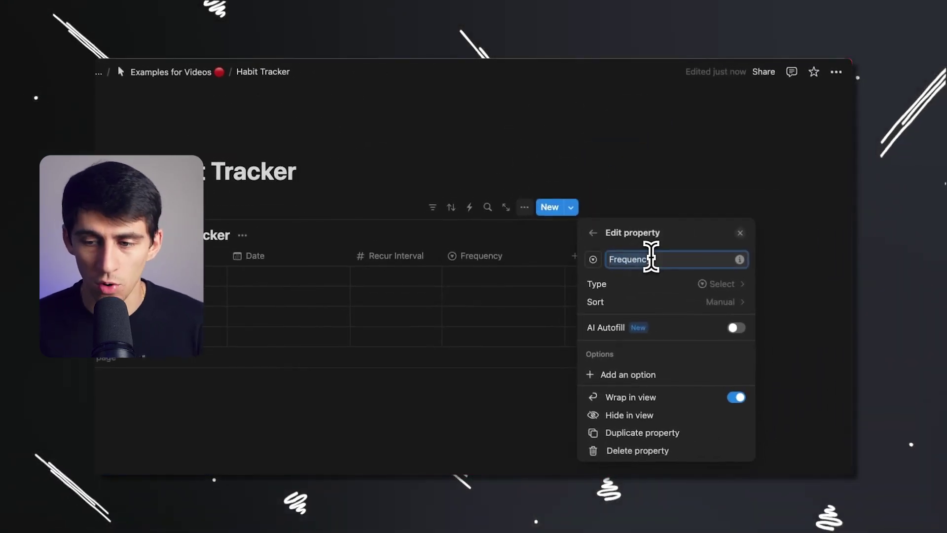
text(Recur Unit)
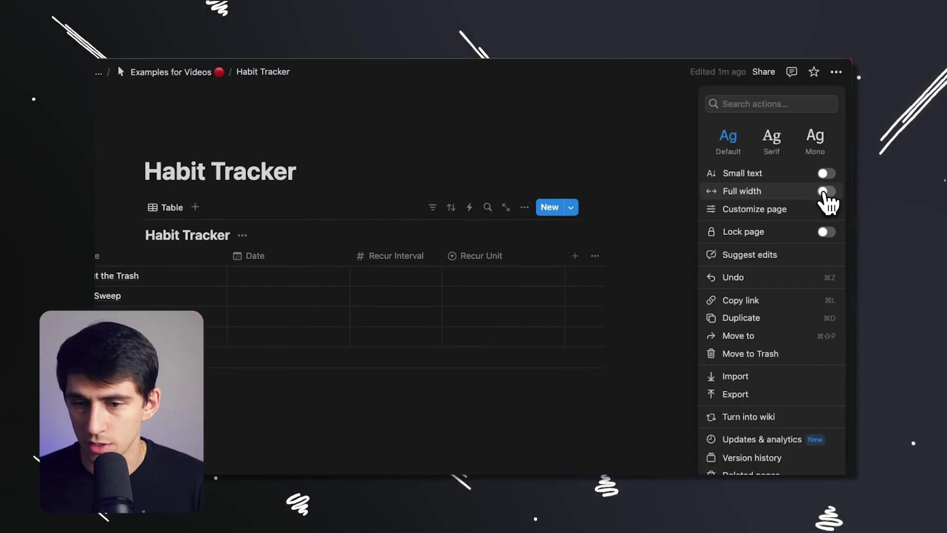
click(824, 190)
Step: Make the page full width and give the first two habits Weekly and daily Recur Units
click(571, 194)
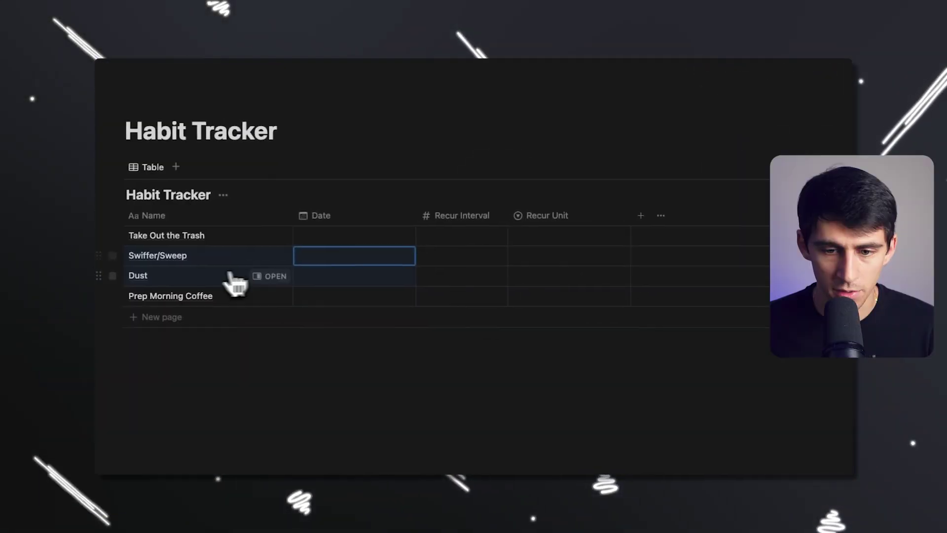
click(535, 220)
click(527, 236)
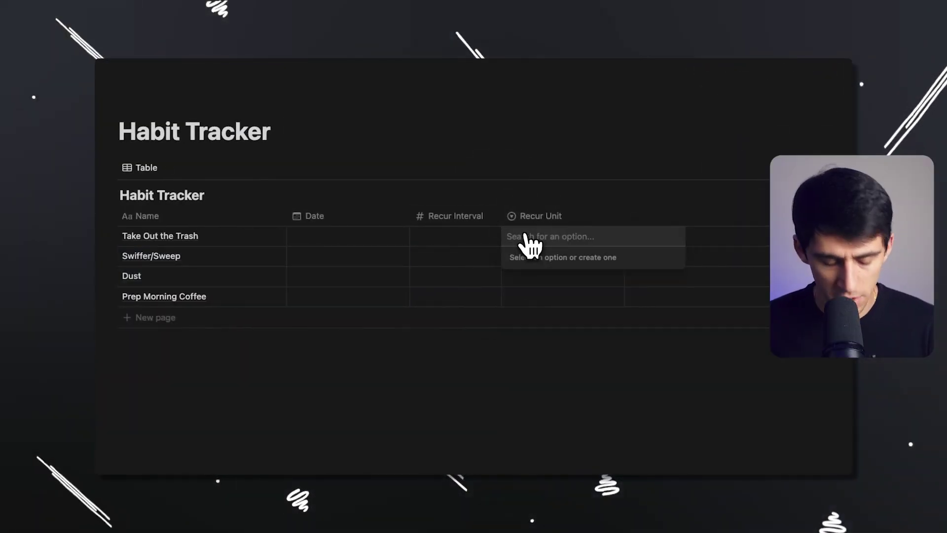
key(ctrl+Up)
key(Escape)
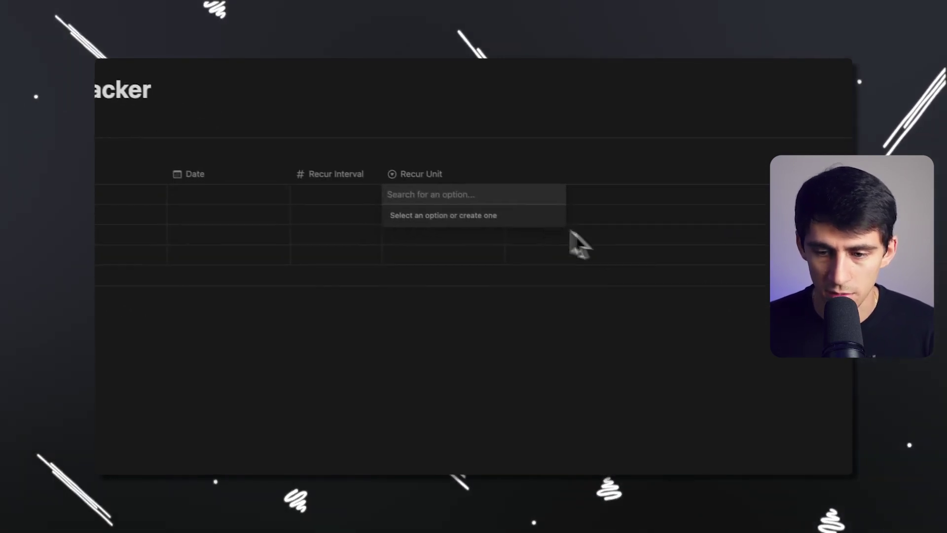
text(w)
text(d)
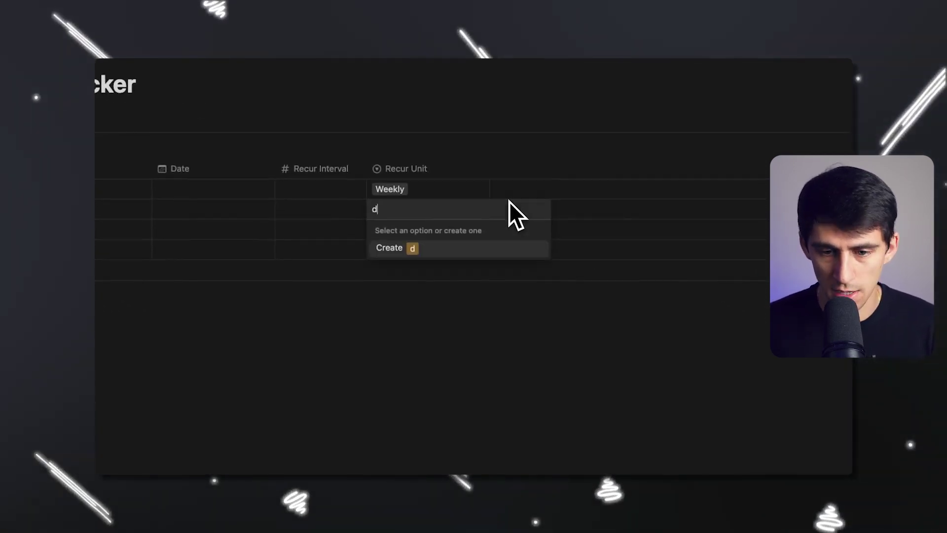
text(aily)
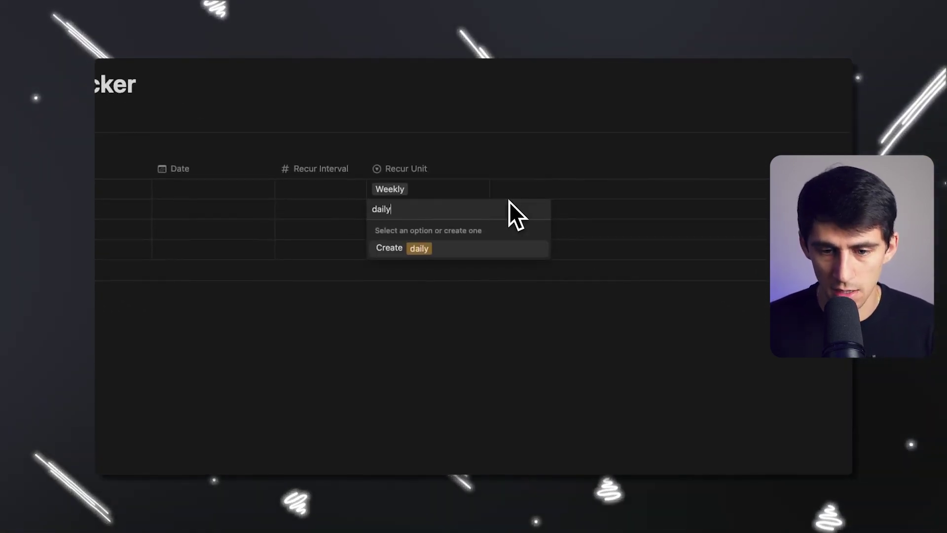
key(Return)
Step: Rename the Weekly Recur Unit option to lowercase 'weekly'
click(424, 193)
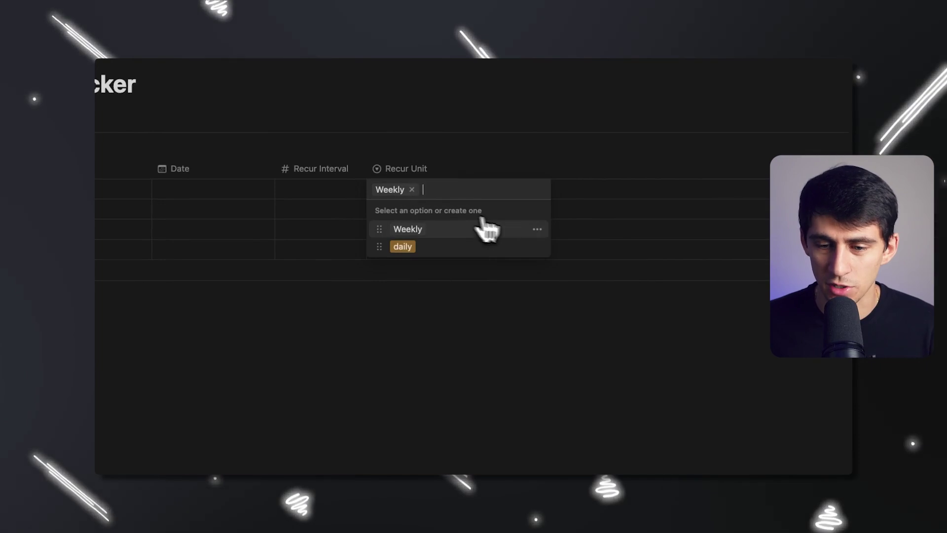
click(537, 229)
text(weekly)
key(Return)
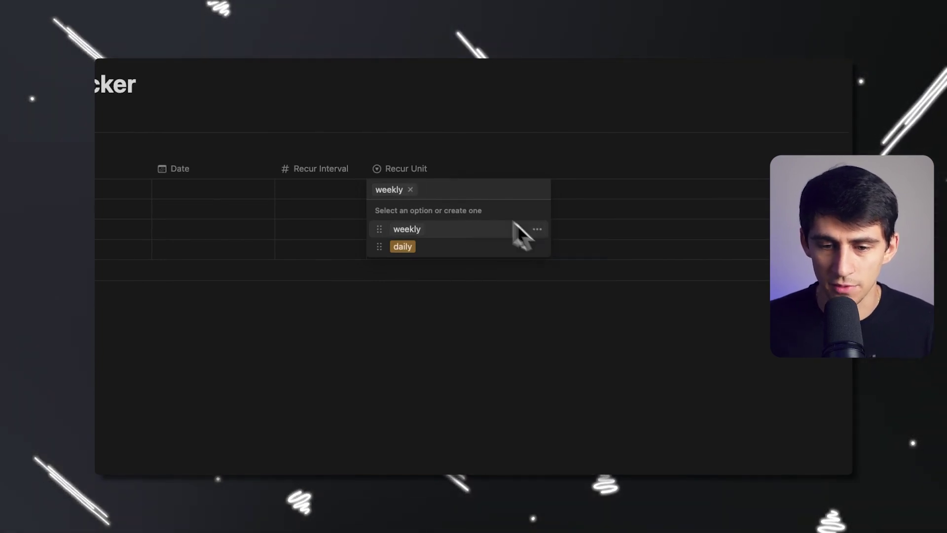
key(Escape)
click(499, 168)
Step: Add a trial Formula column and start a dateAdd() formula
text(fo)
key(Return)
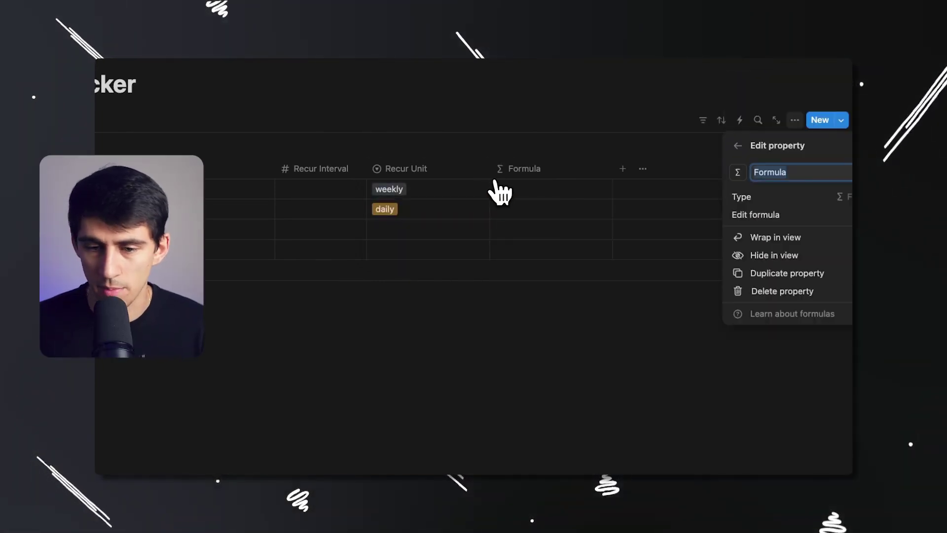
click(503, 187)
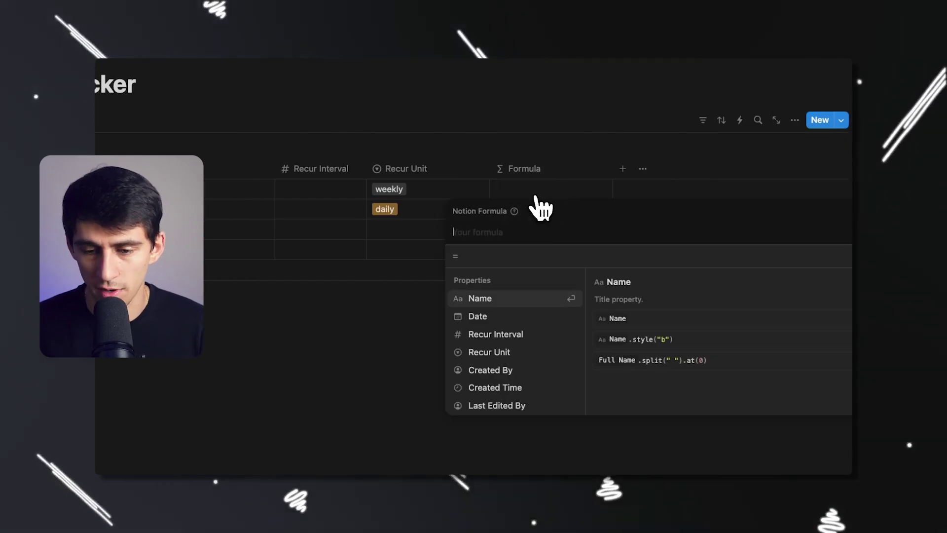
text(add)
key(Down)
key(Down)
key(Down)
key(Down)
key(Up)
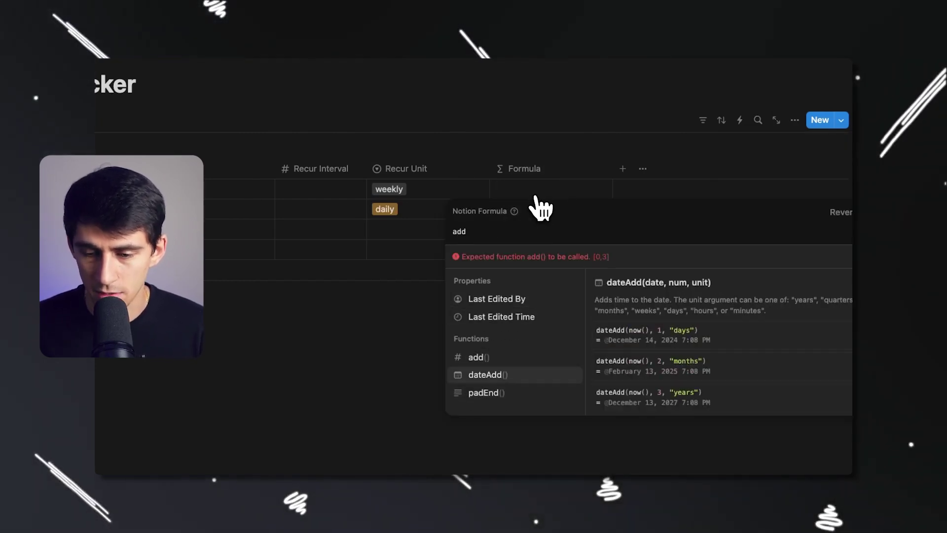
key(Return)
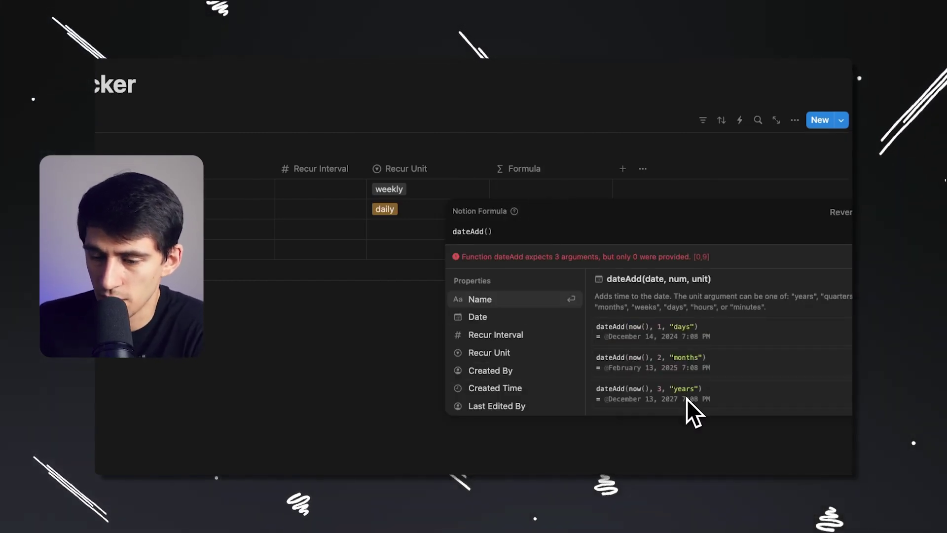
Step: Rename the Recur Unit options to 'weeks' and 'days'
click(402, 168)
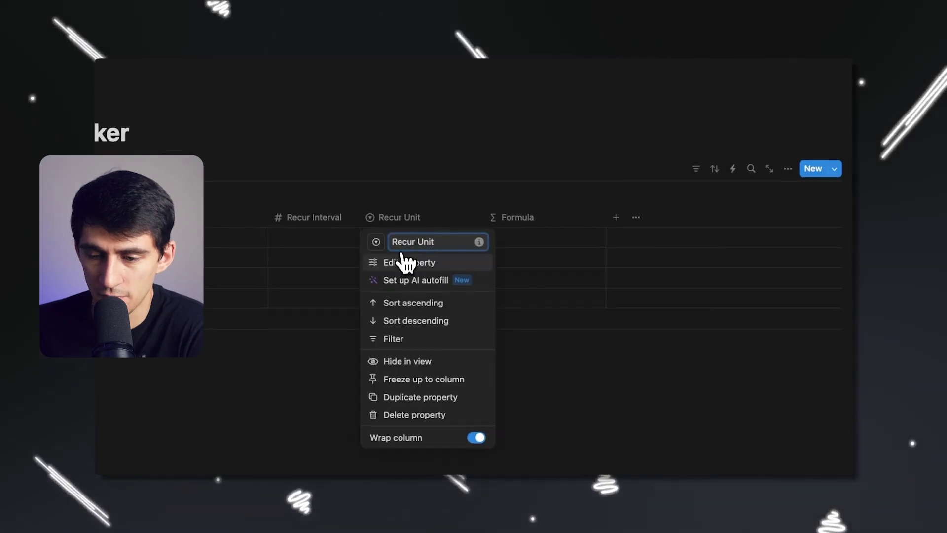
click(407, 261)
click(830, 301)
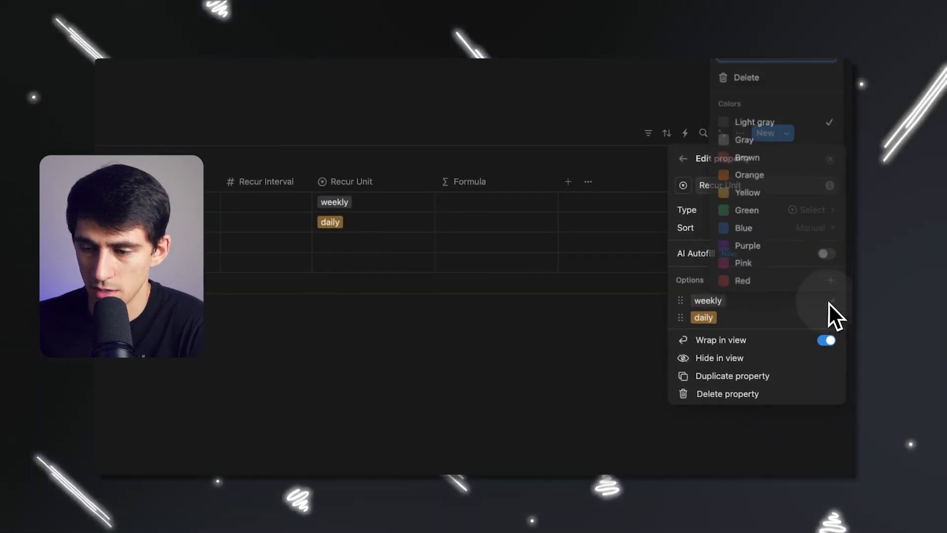
click(836, 317)
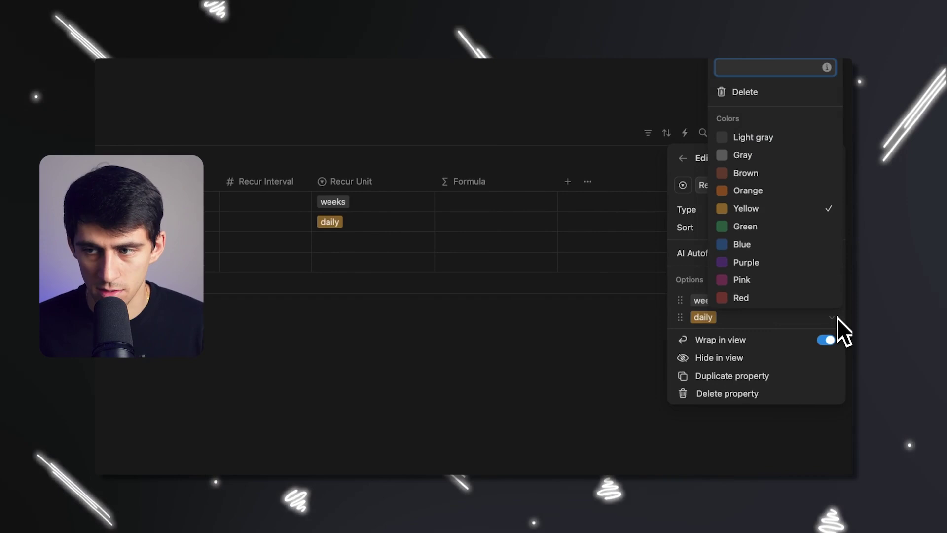
text(days)
key(Escape)
key(Escape)
Step: Add a Tax Planning habit set to years, and set Prep Morning Coffee and Dust to days
click(501, 259)
text(y)
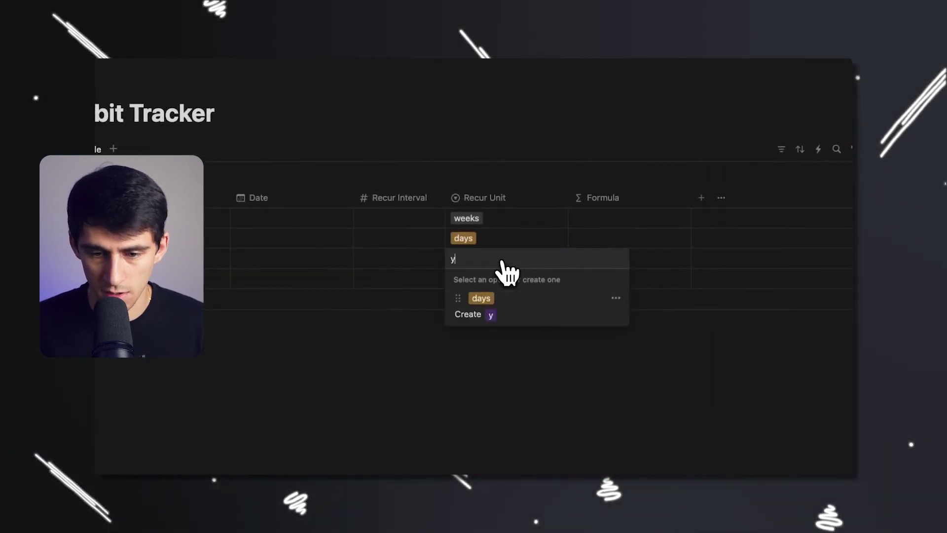
text(ears)
key(Return)
click(511, 261)
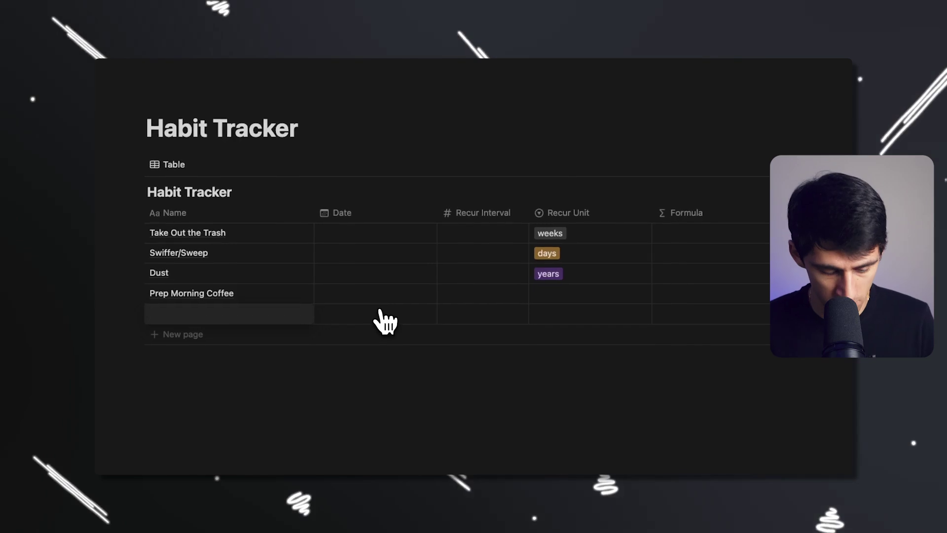
text(Tax Planning)
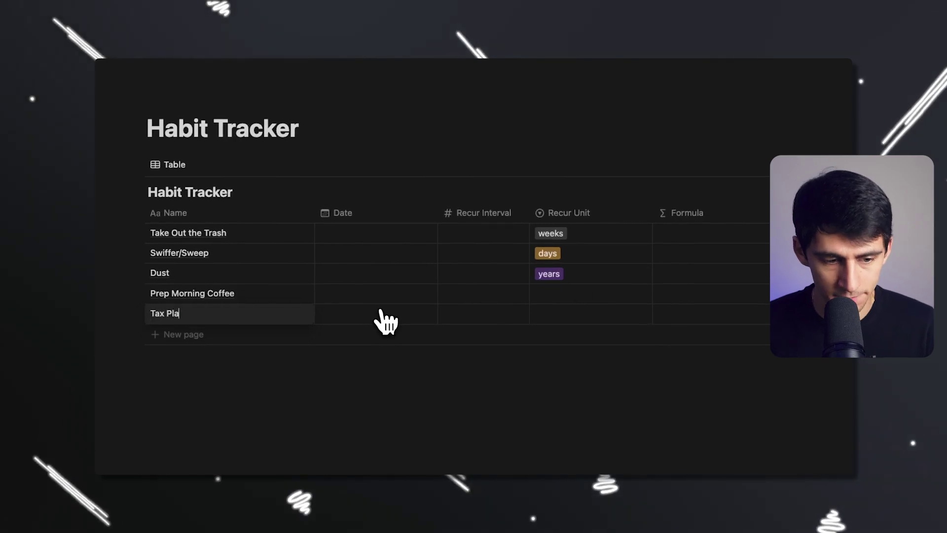
click(584, 315)
text(years)
click(575, 294)
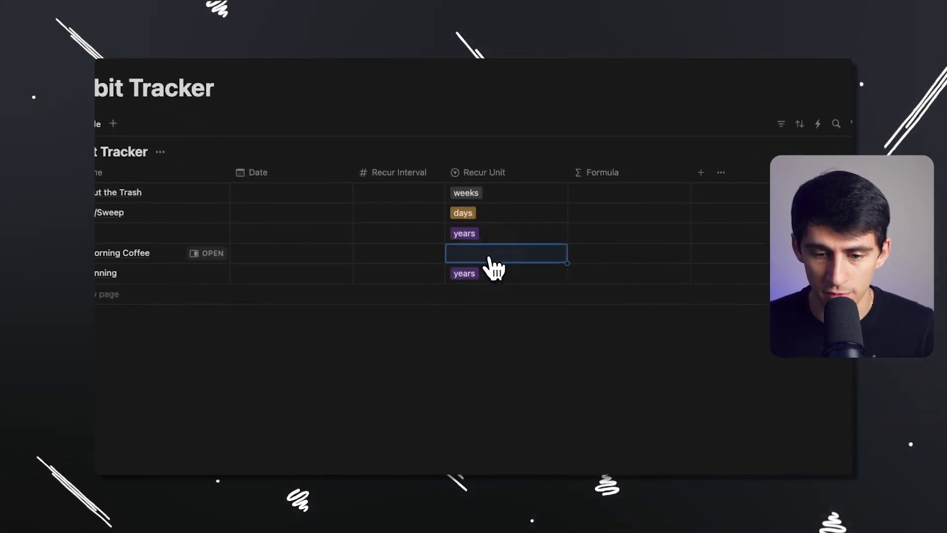
click(480, 310)
key(ctrl+c)
click(459, 237)
key(ctrl+v)
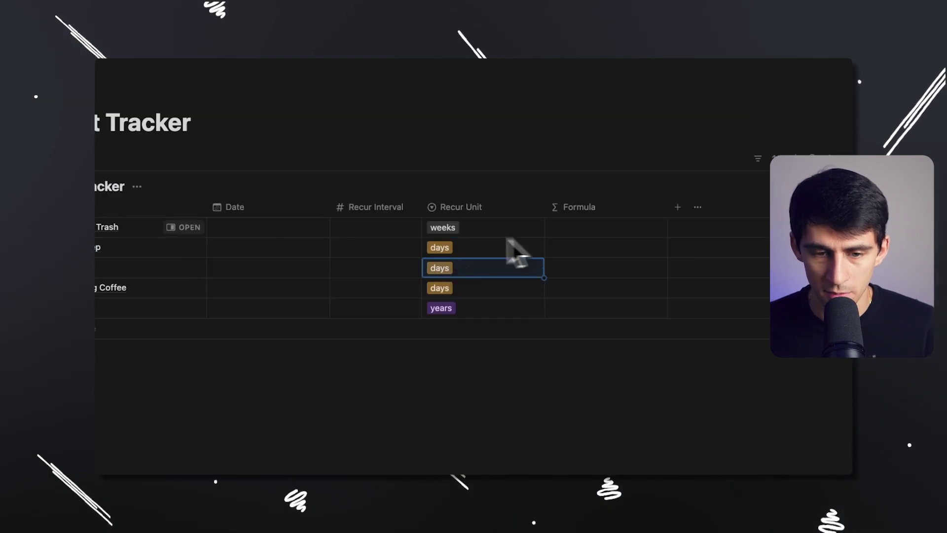
Step: Delete the trial Formula column
click(570, 207)
click(589, 386)
click(469, 296)
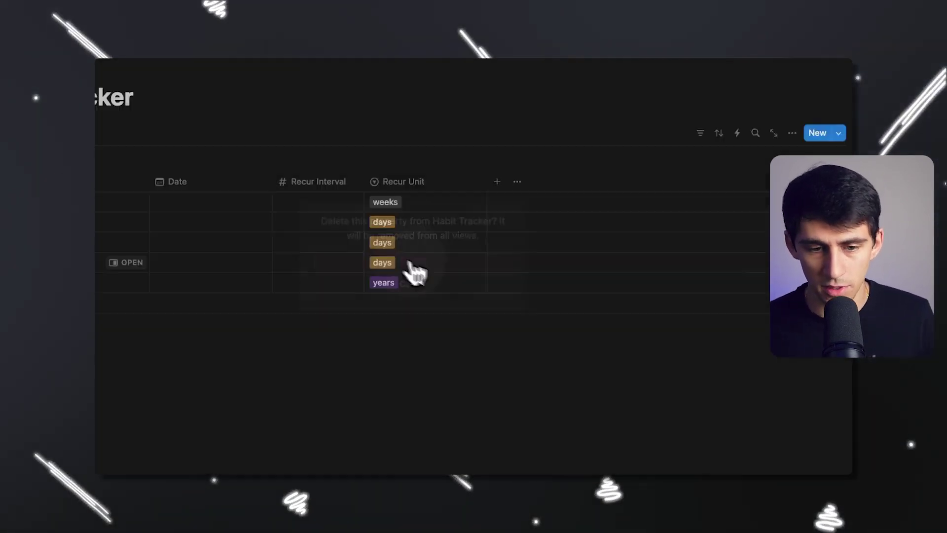
click(243, 204)
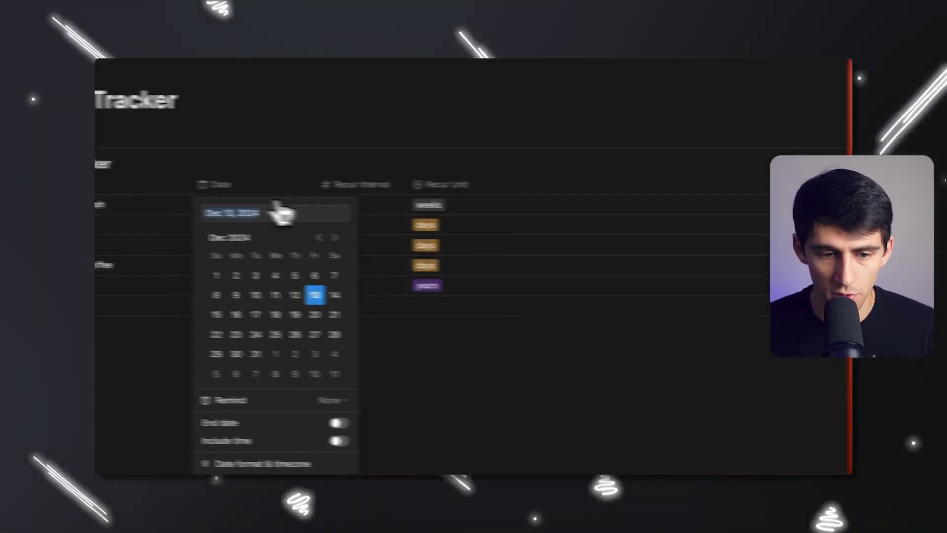
Step: Date all five habits December 16, 2024
click(281, 212)
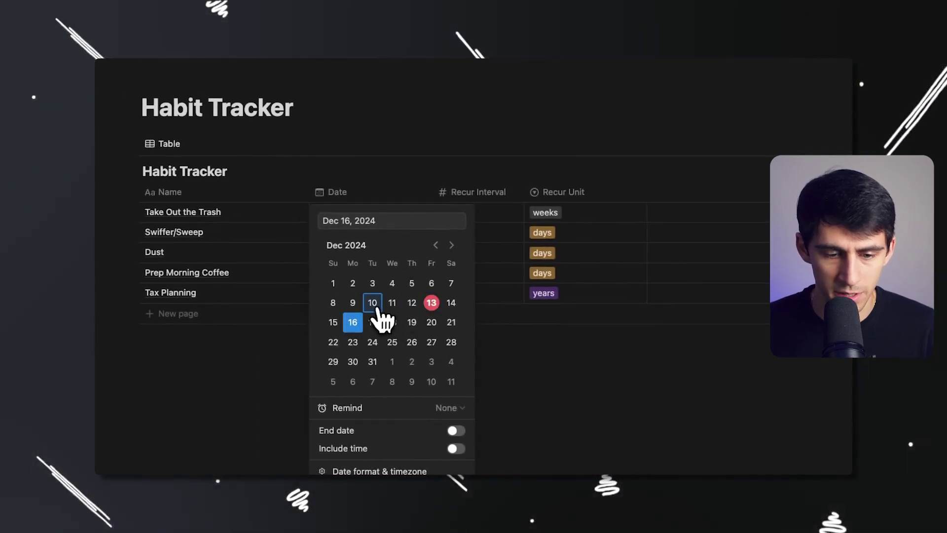
click(437, 174)
click(374, 232)
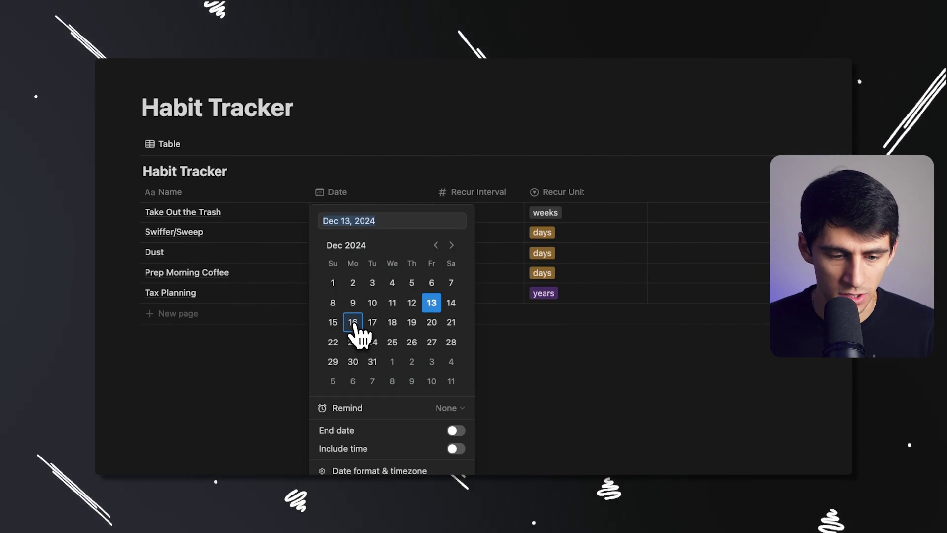
click(353, 323)
click(355, 254)
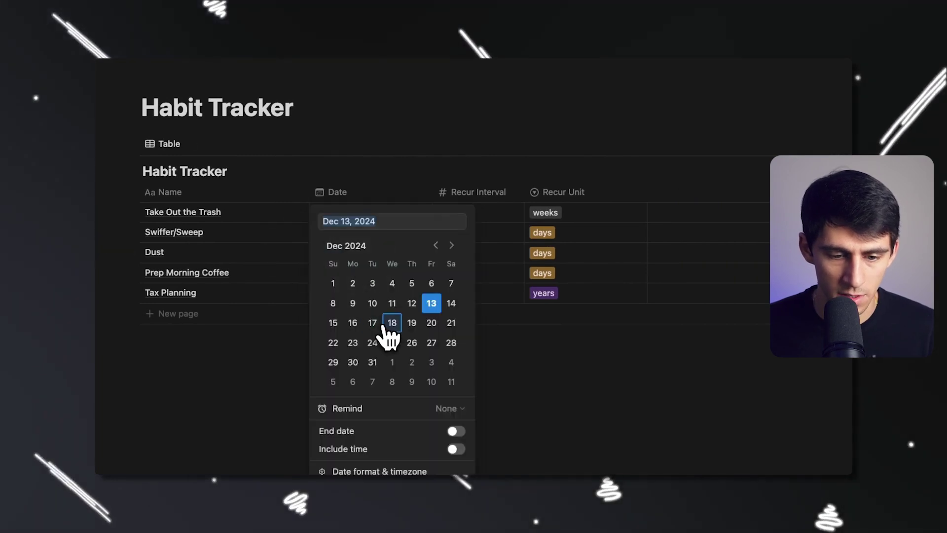
click(363, 324)
click(264, 270)
click(381, 272)
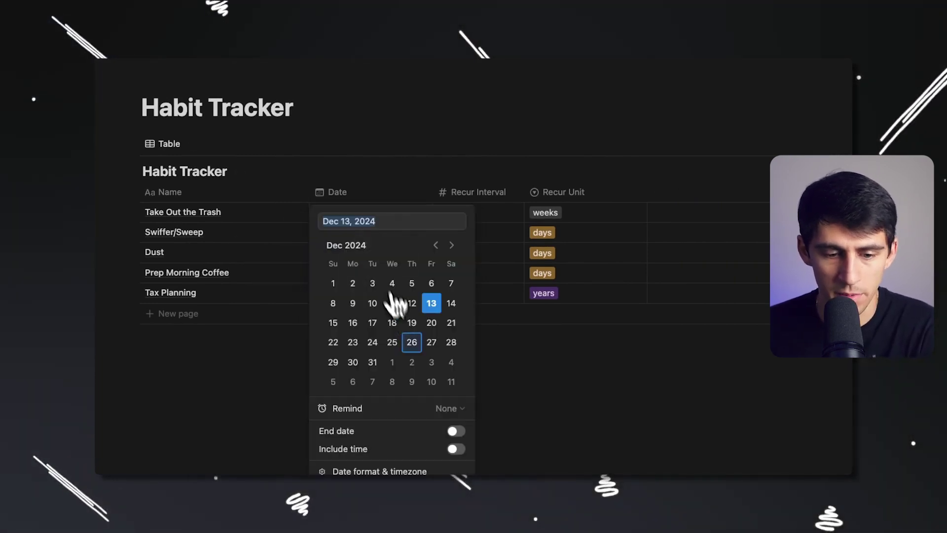
click(359, 329)
click(345, 292)
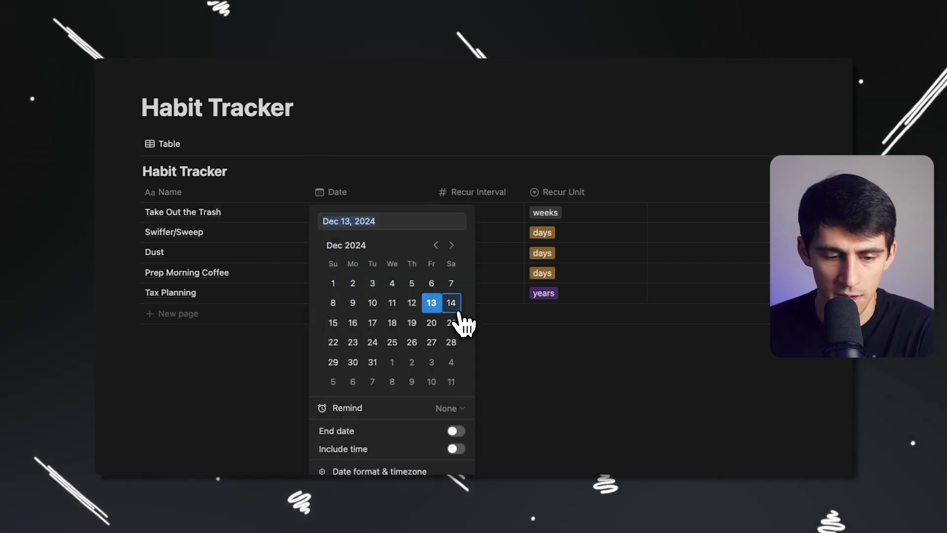
click(352, 322)
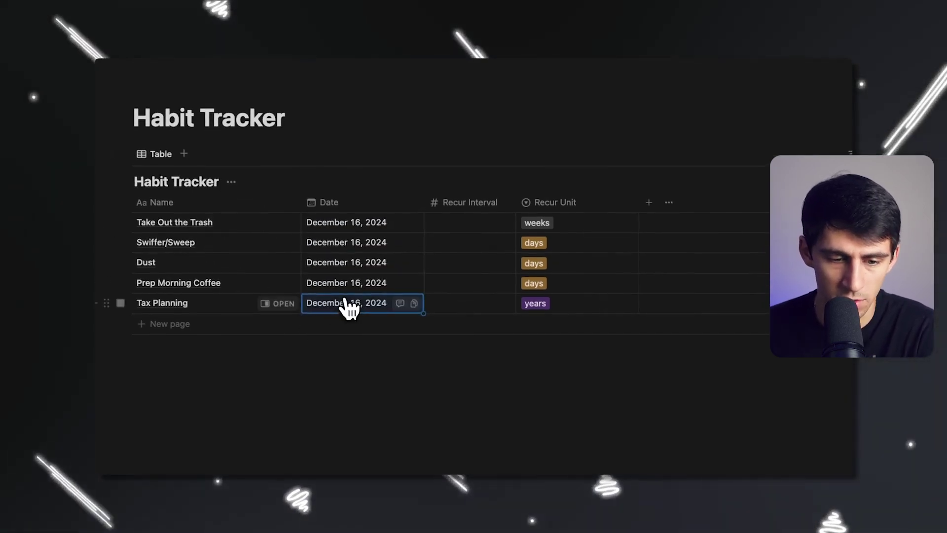
Step: Move Take Out the Trash's date to December 18, 2024
drag(360, 273, 355, 301)
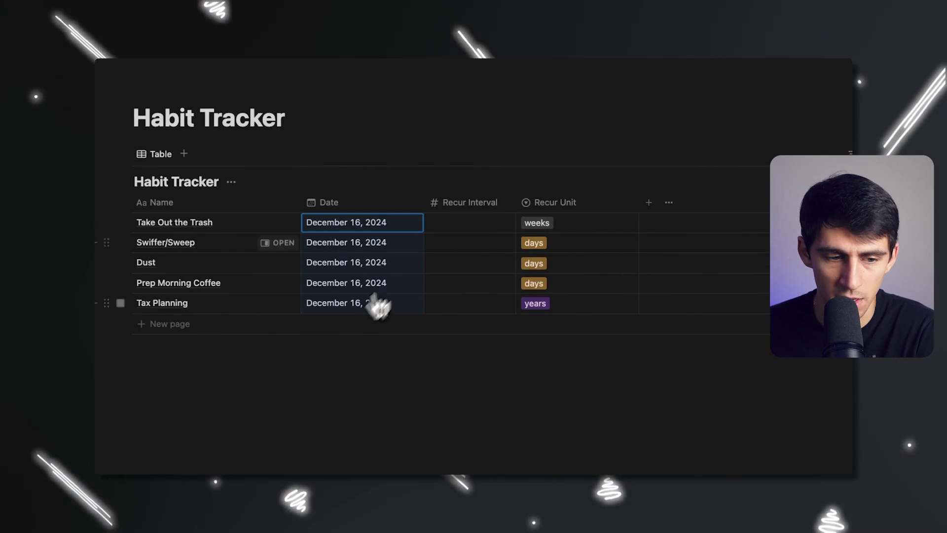
click(466, 225)
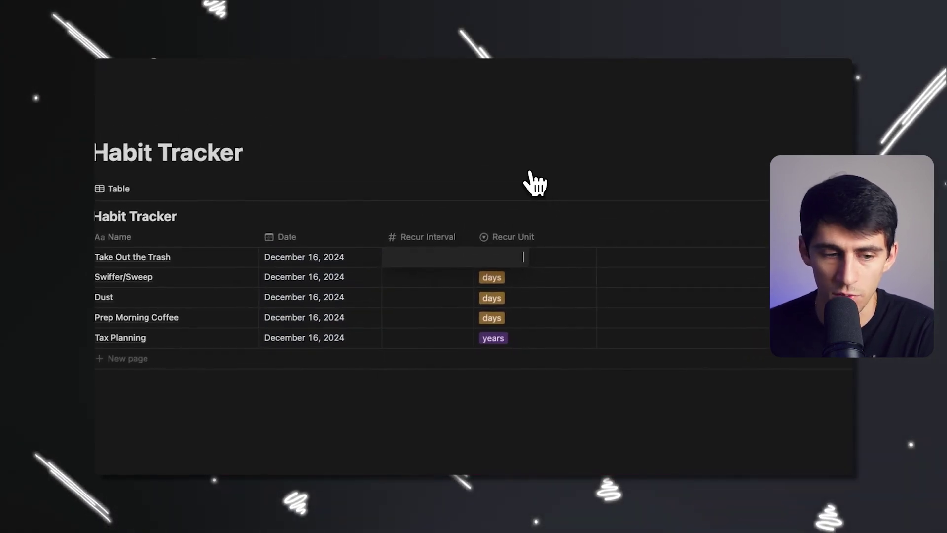
key(Escape)
click(337, 238)
click(340, 257)
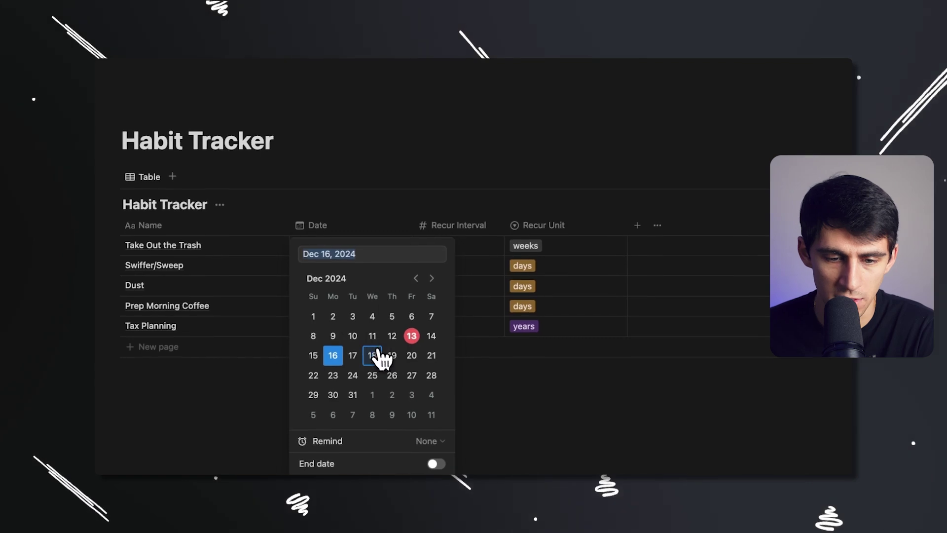
click(380, 355)
click(451, 247)
Step: Enter Recur Interval values 1, 2, 1, 4 and 1 for the five habits in order
text(1)
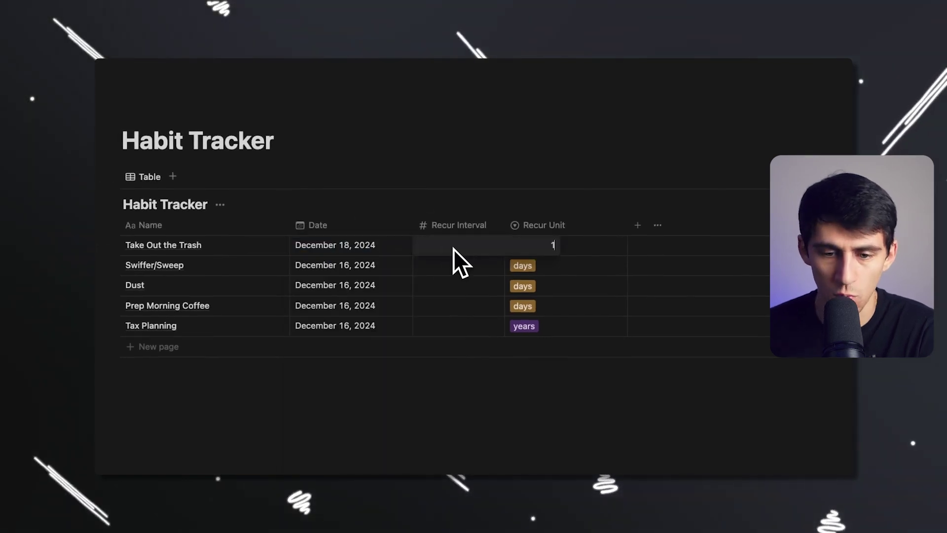
key(Return)
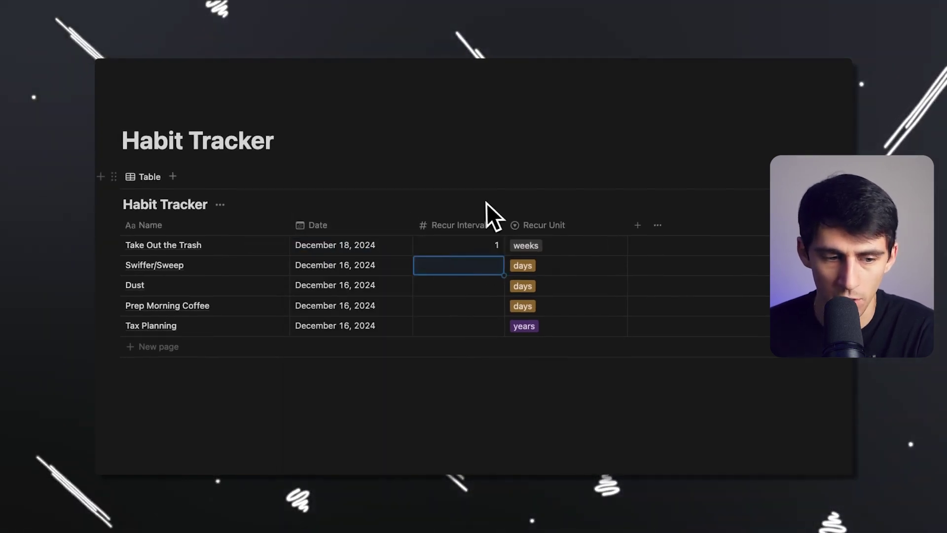
click(456, 261)
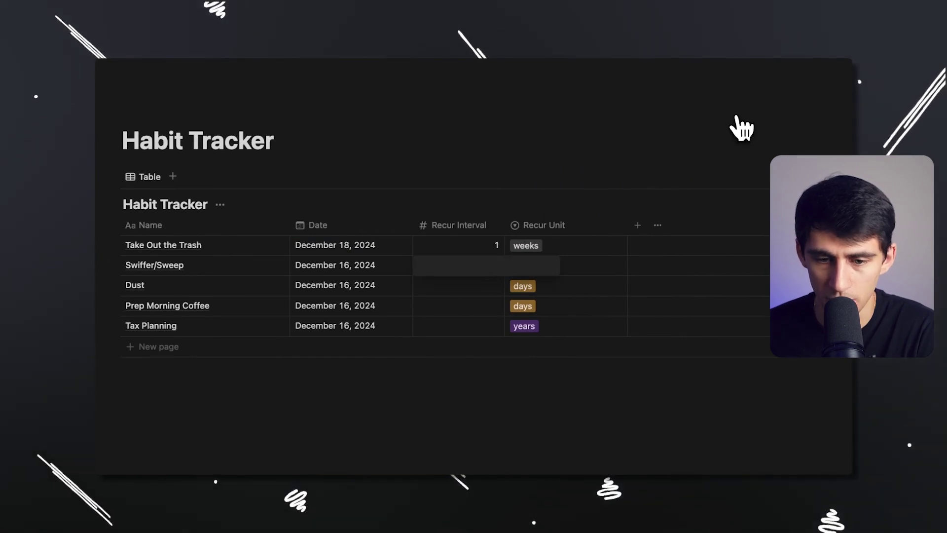
key(Down)
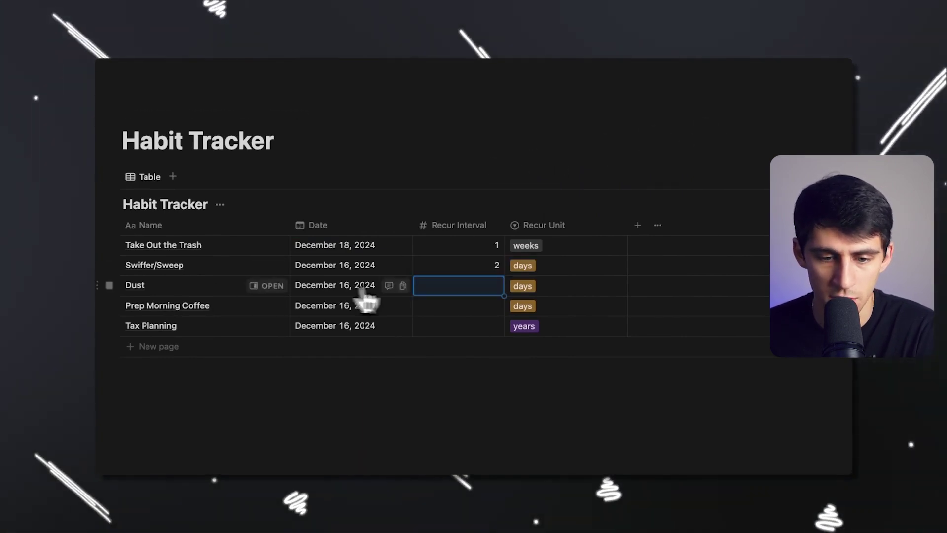
click(460, 286)
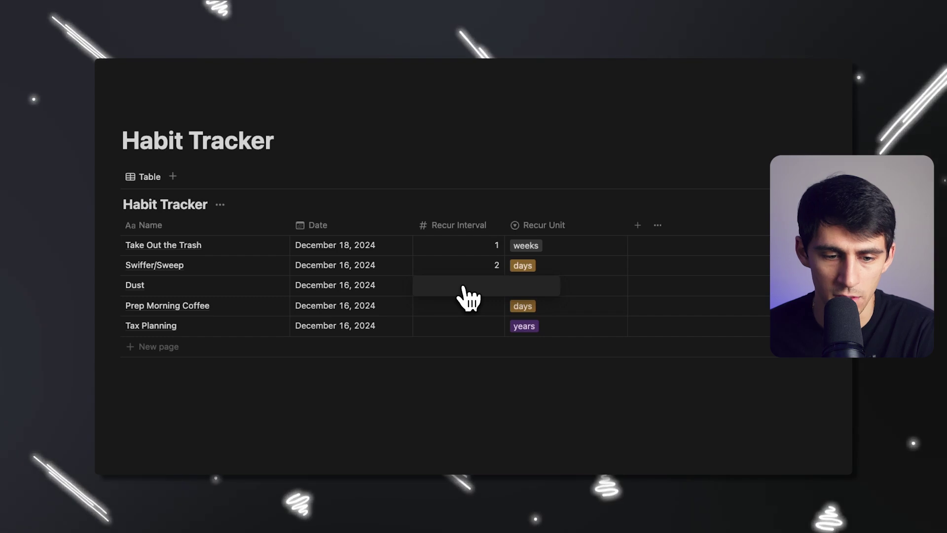
text(1)
key(Down)
click(479, 303)
key(Down)
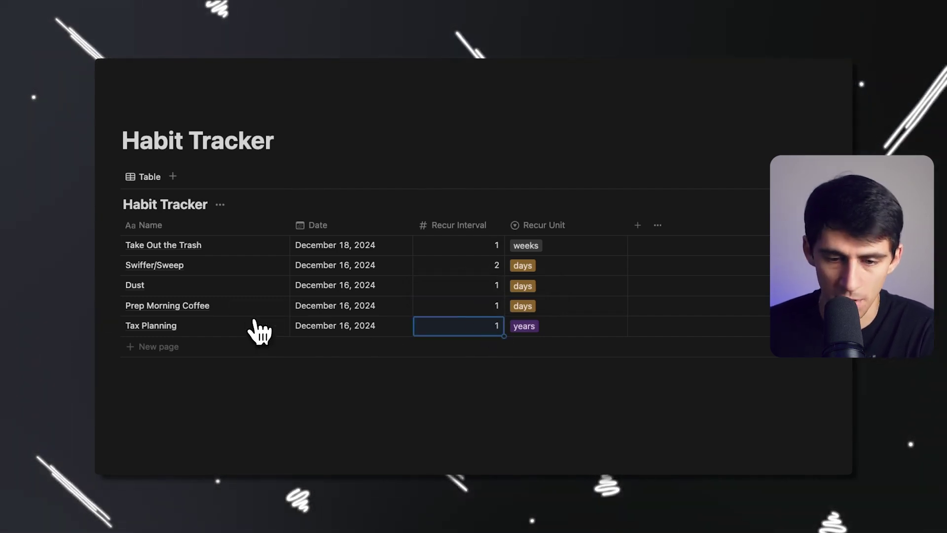
click(474, 307)
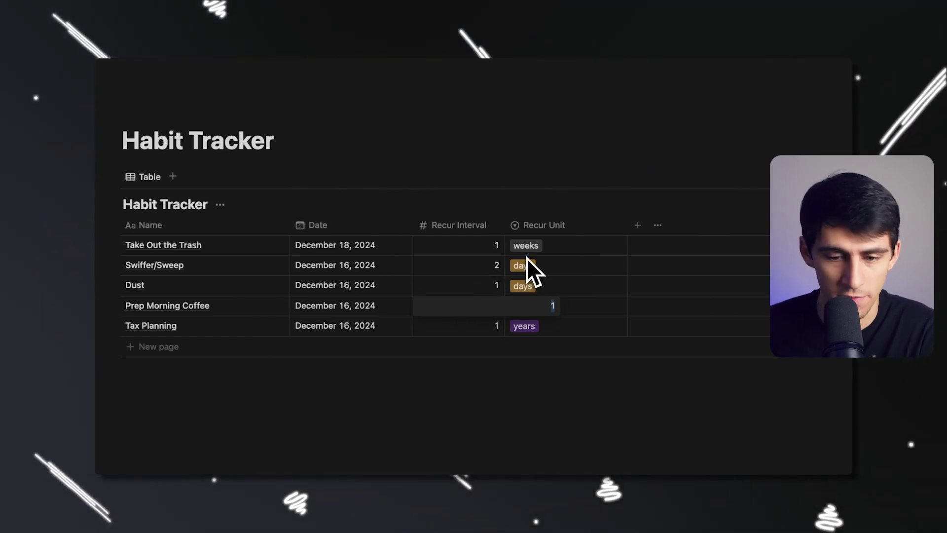
text(4)
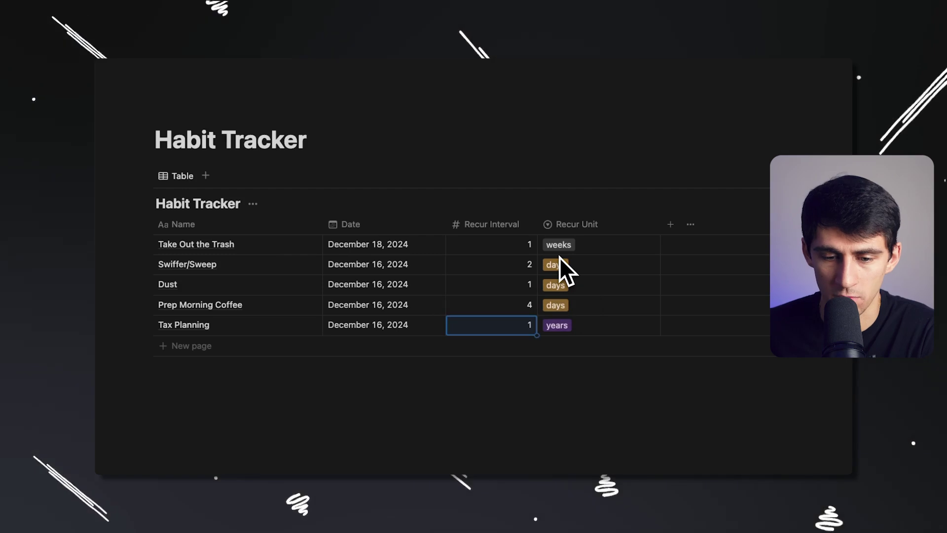
Step: Narrow Recur Unit, add a Checkbox column beside the habit names, and start a database automation
drag(660, 224, 626, 224)
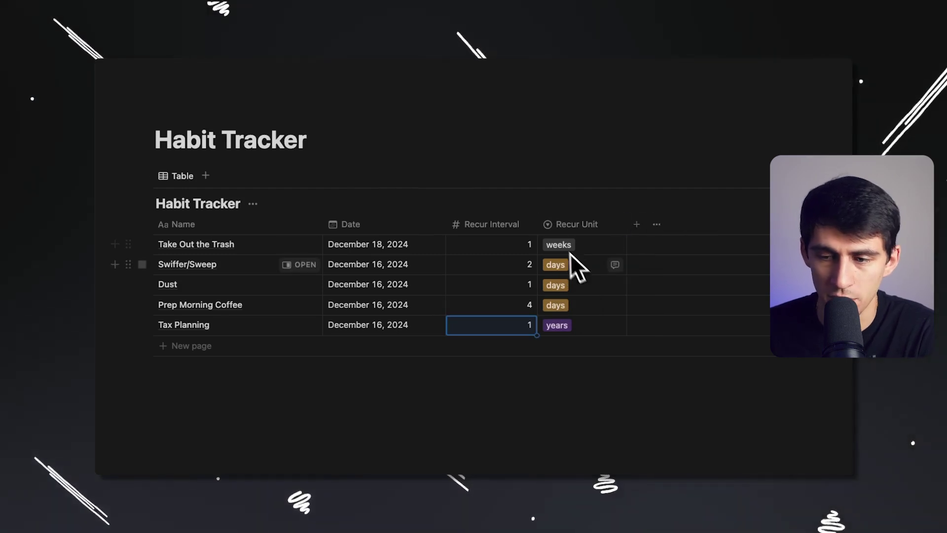
click(636, 224)
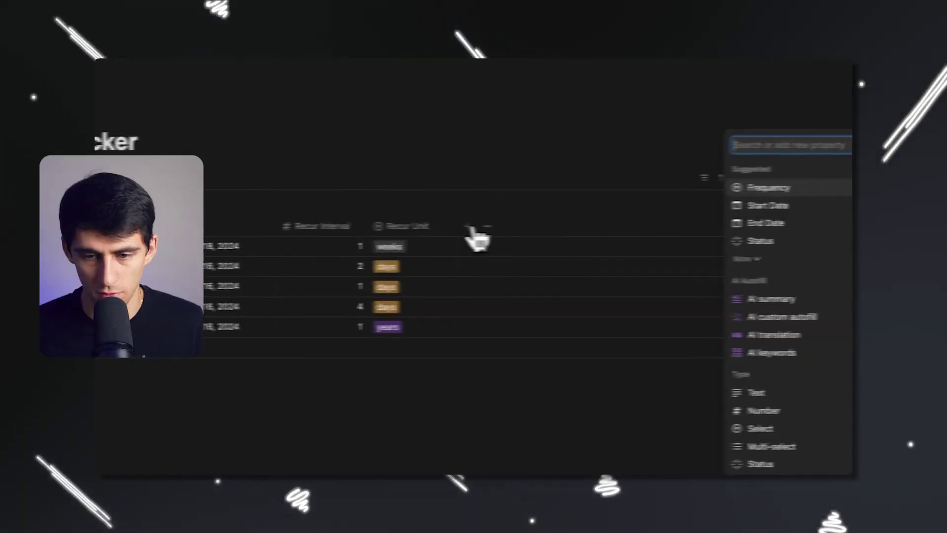
text(chec)
key(Return)
key(Escape)
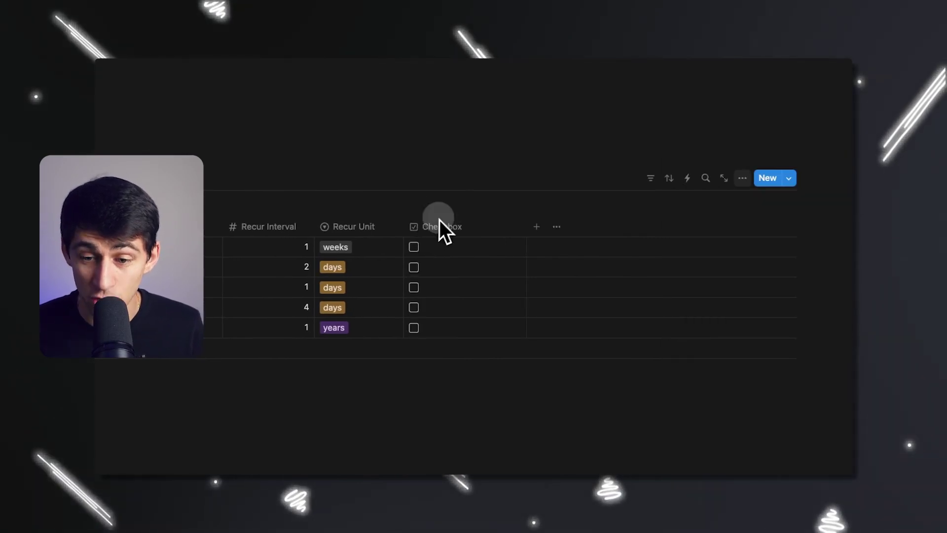
drag(519, 228, 101, 225)
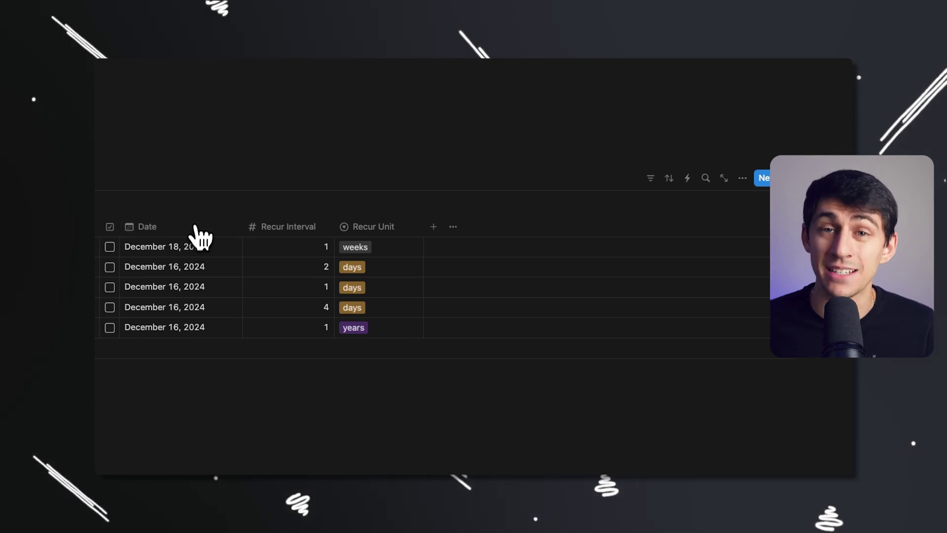
click(687, 178)
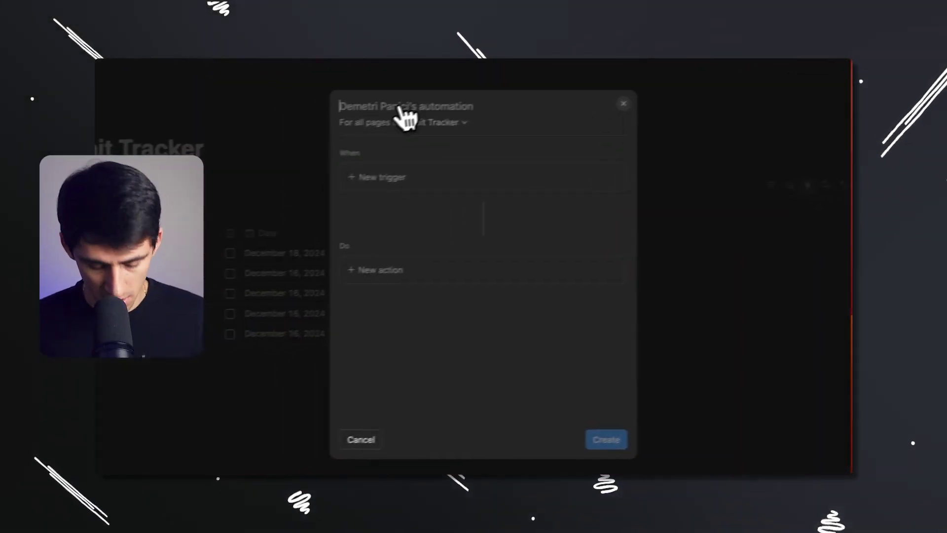
Step: Name the automation 'Trigger Recurring Task', triggered when Checkbox becomes checked
click(317, 122)
text(Trigger Recurring Task)
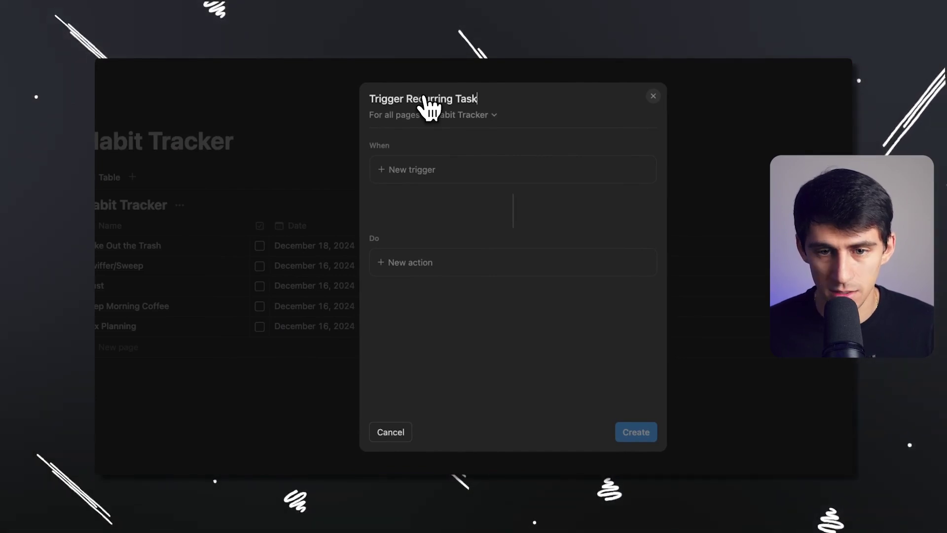
click(422, 175)
text(c)
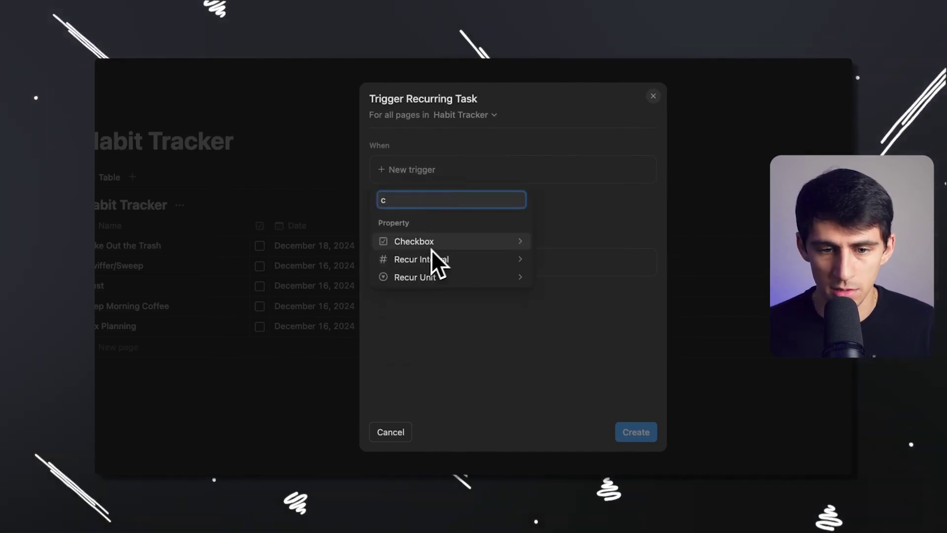
click(418, 242)
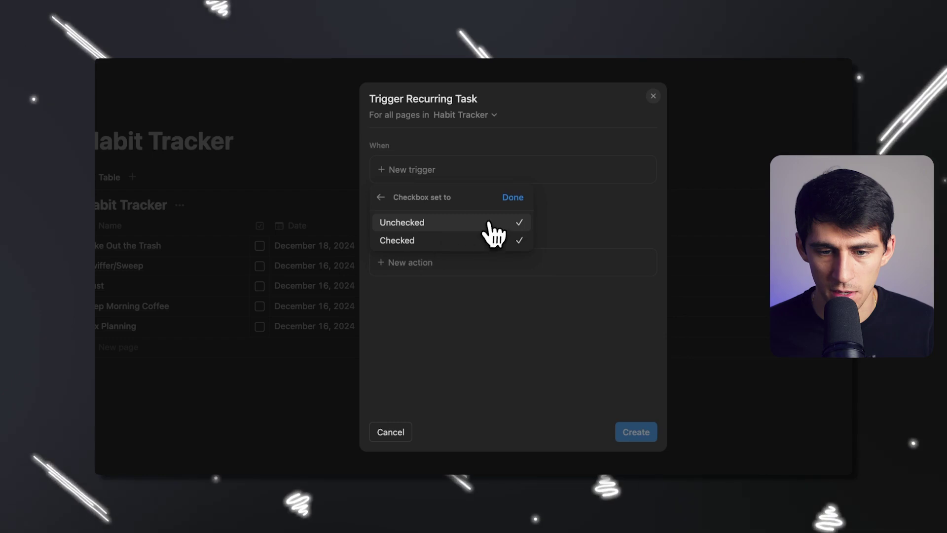
click(442, 242)
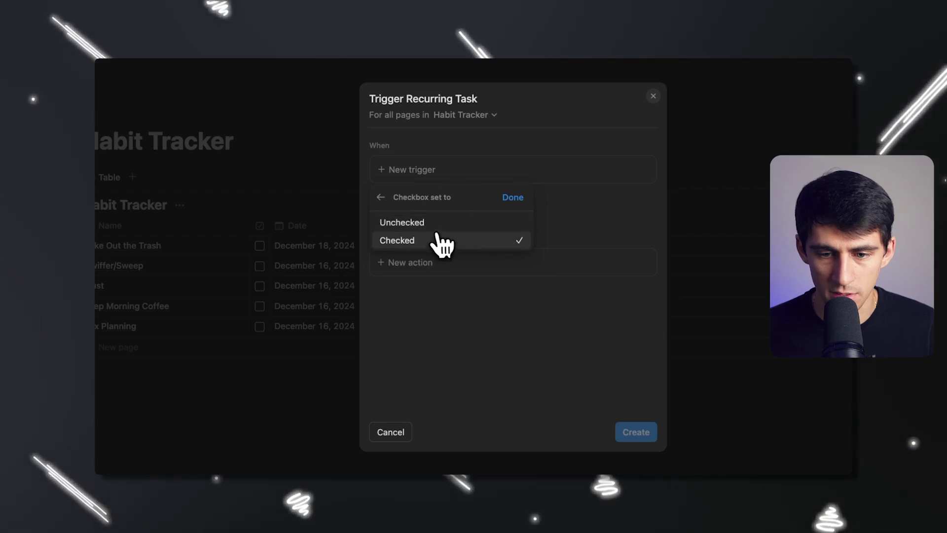
click(515, 200)
Step: Add an action that sets Checkbox back to unchecked
click(488, 264)
text(check)
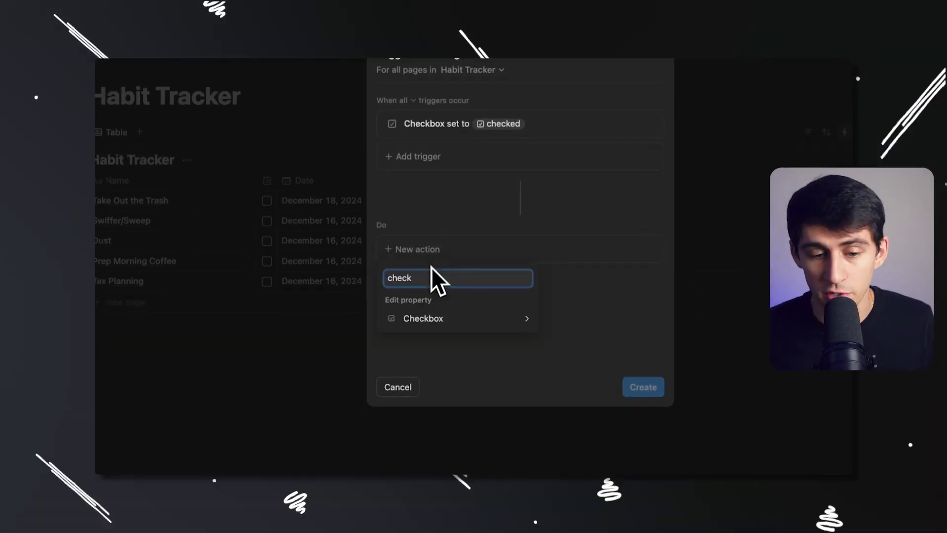
click(421, 317)
click(422, 305)
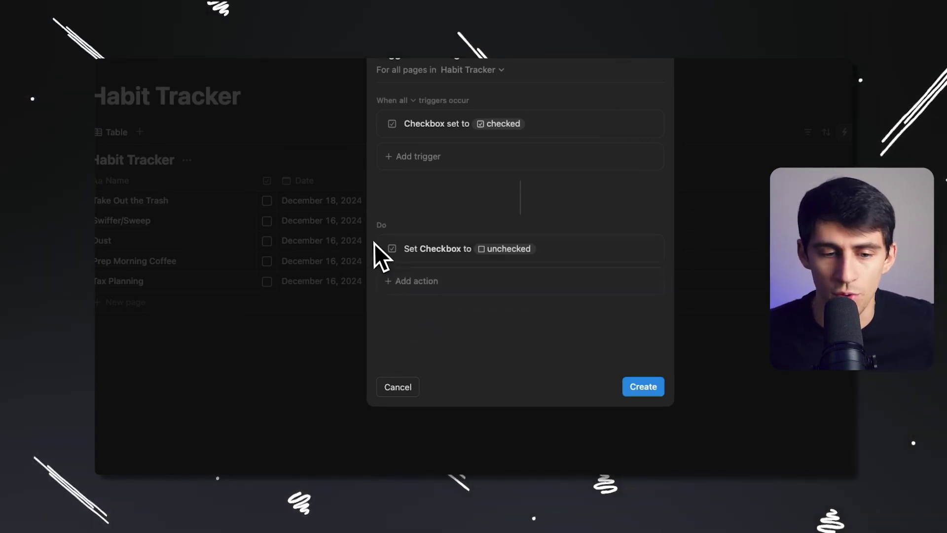
click(433, 281)
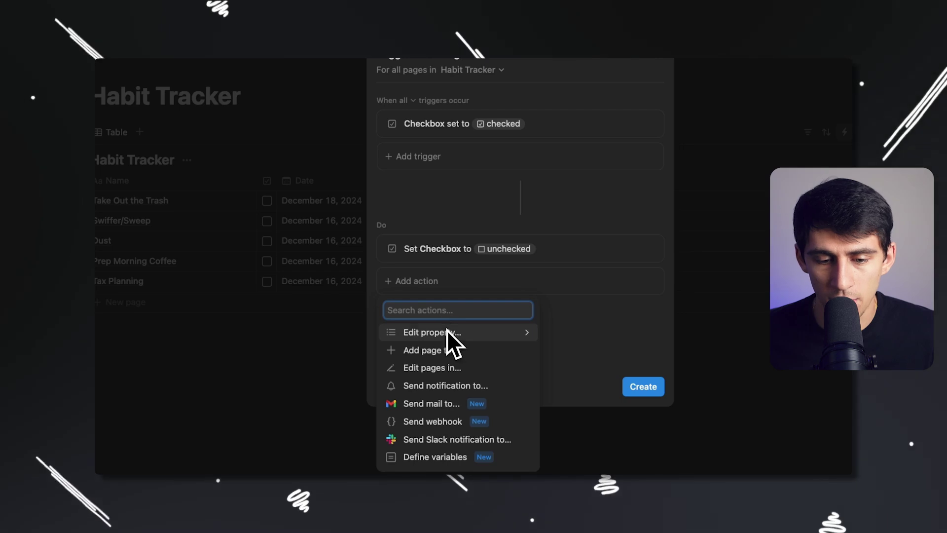
Step: Add a Set Date action with a custom formula beginning Trigger page.Date
click(436, 333)
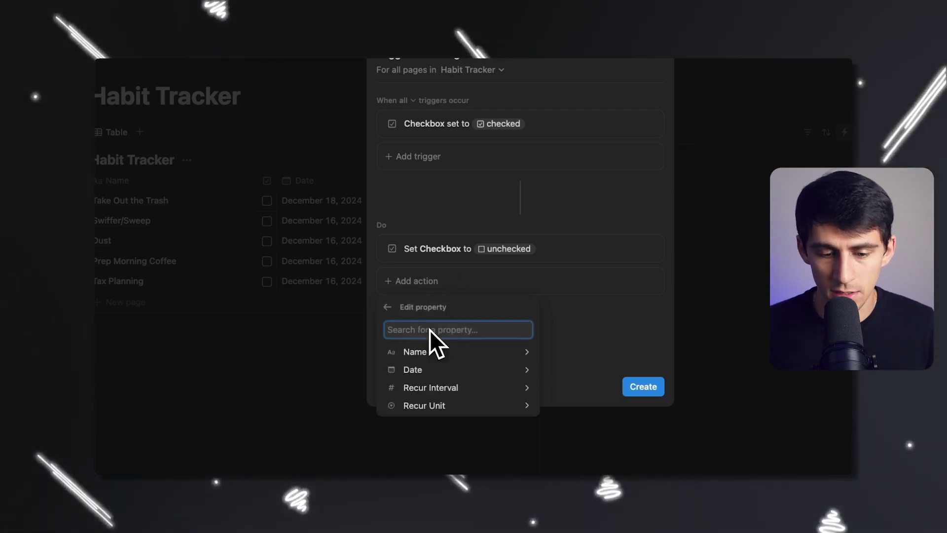
click(401, 370)
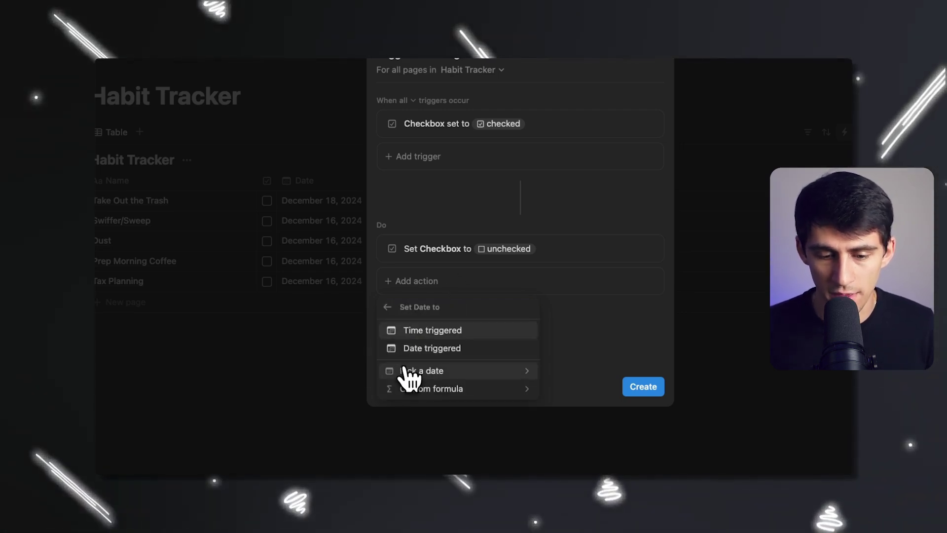
click(446, 389)
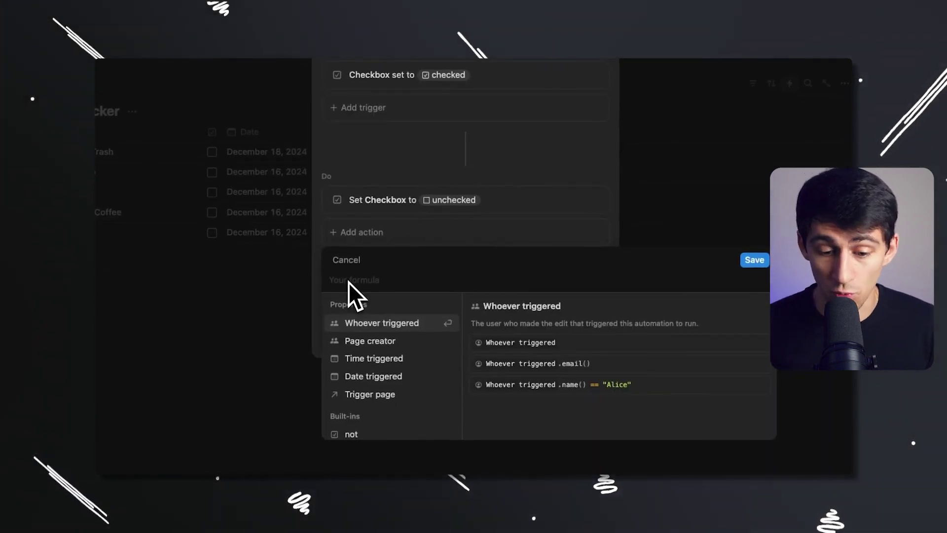
key(Down)
key(Down)
key(Down)
key(Down)
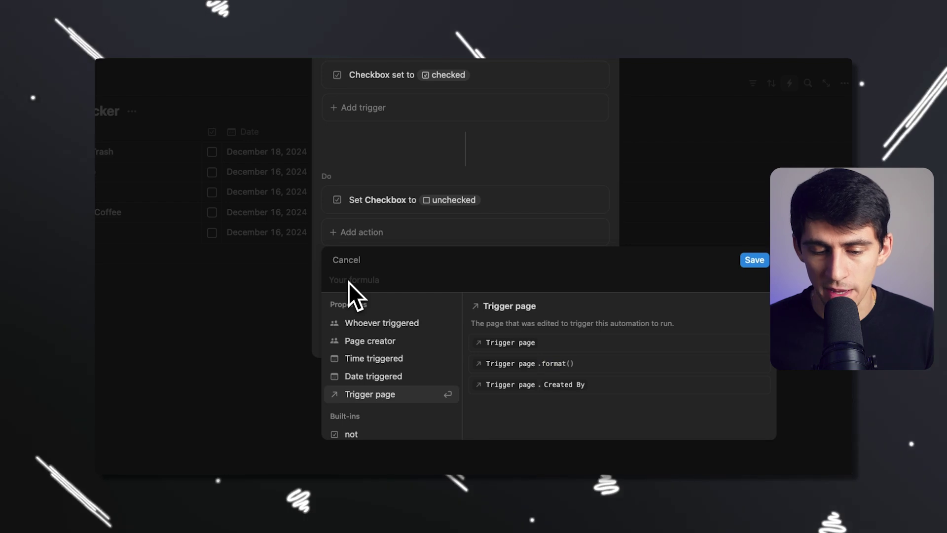
key(Return)
text(.)
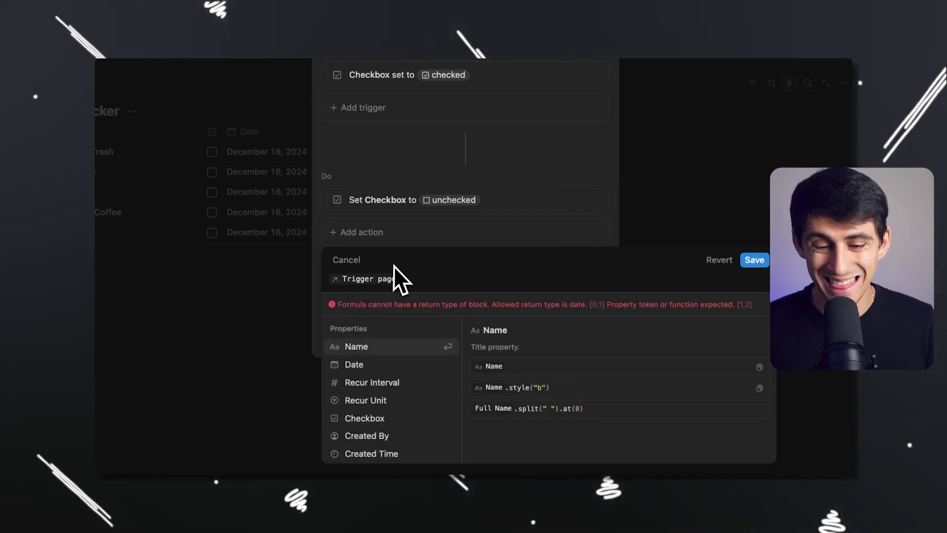
text(date)
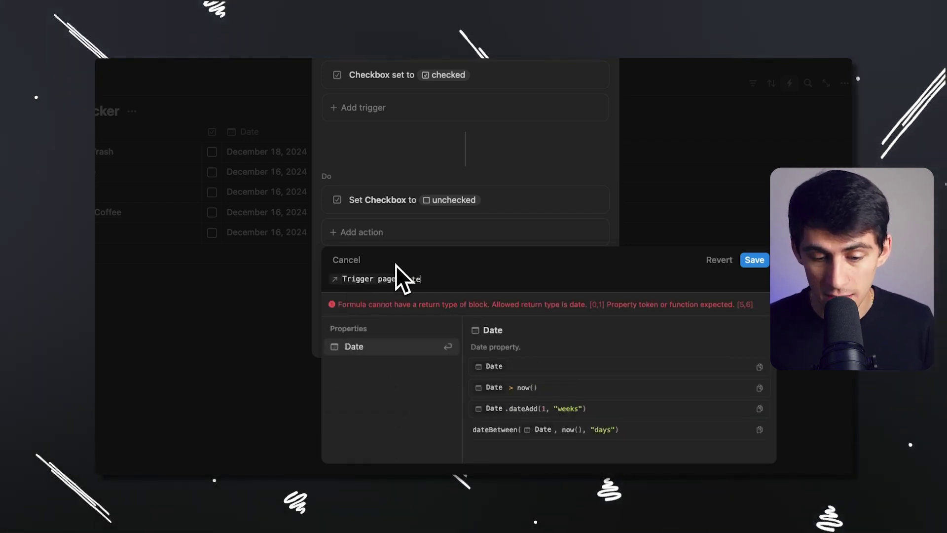
key(Return)
Step: Complete the formula as .dateAdd(Trigger page.Recur Interval, Trigger page.Recur Unit) and save it
text(.date)
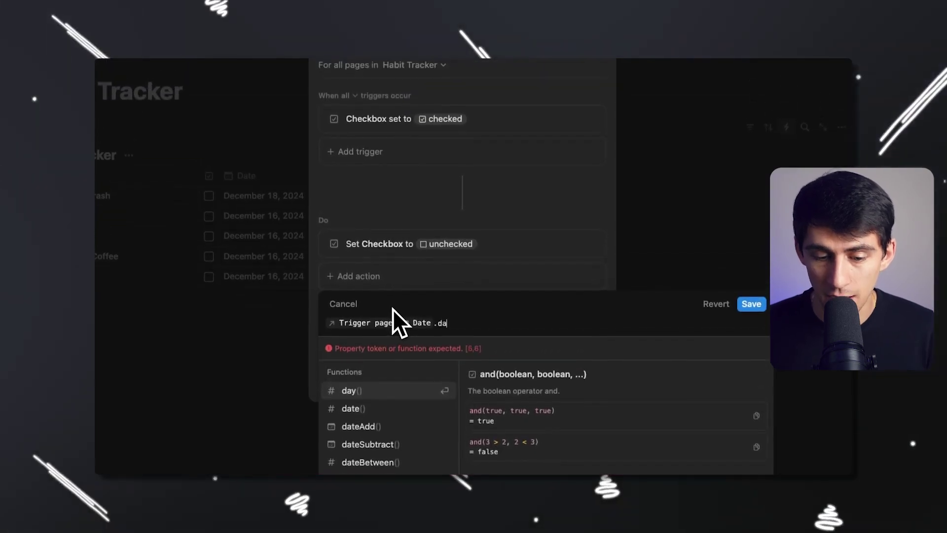
key(Down)
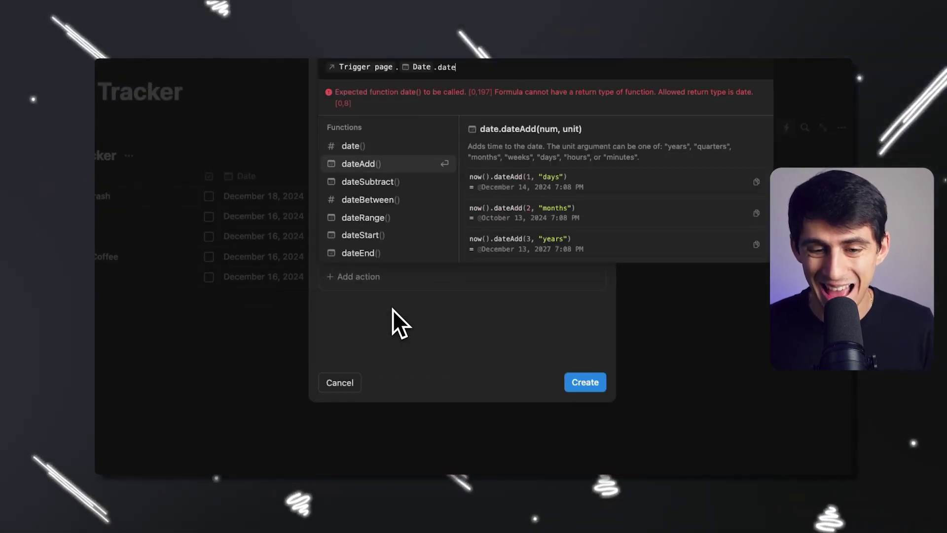
key(Return)
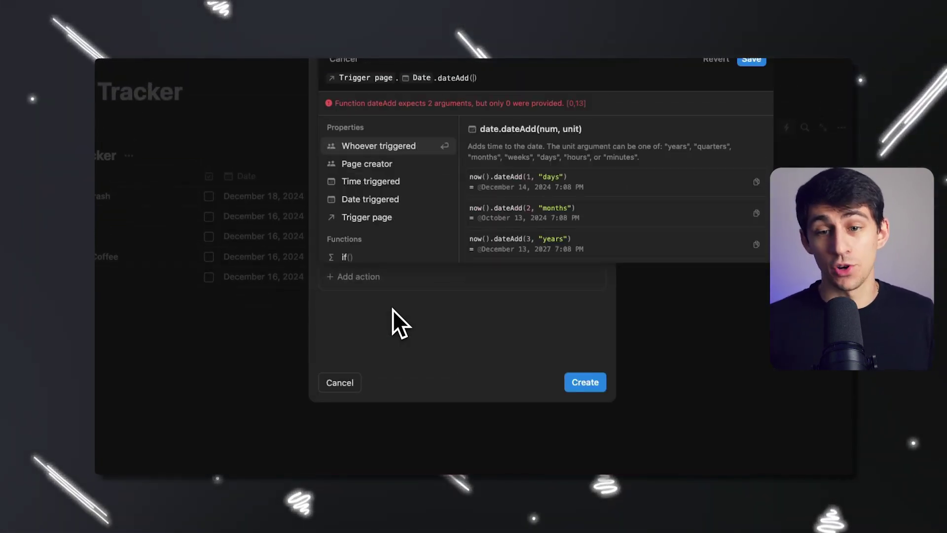
text(trig)
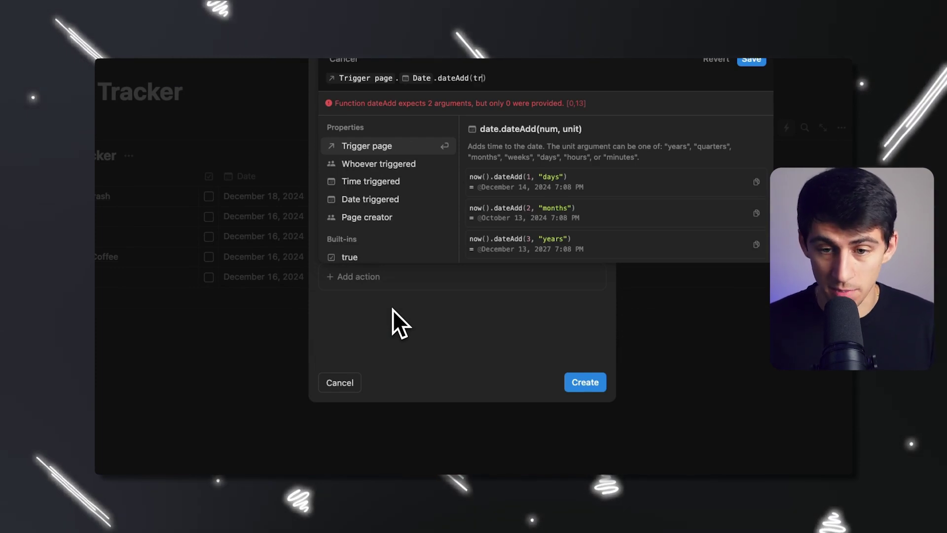
key(Return)
text(.recu)
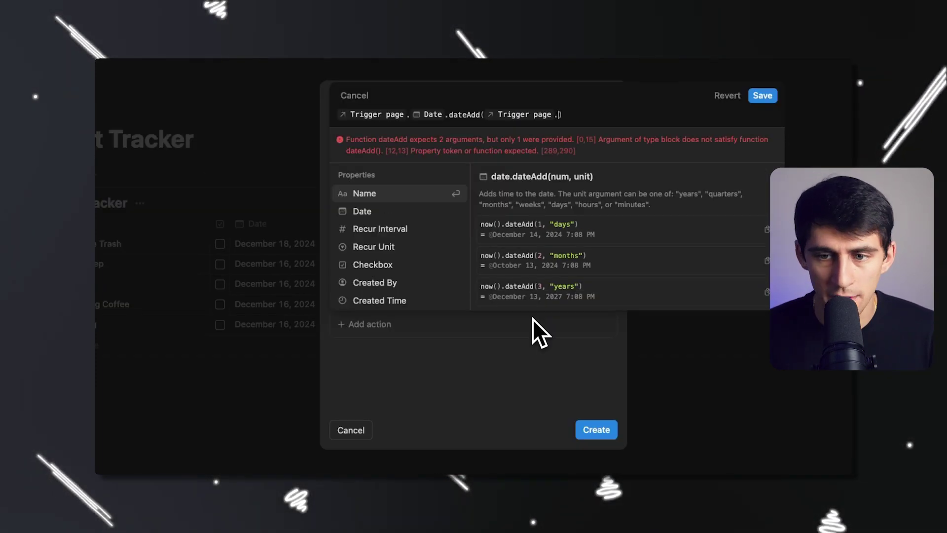
key(Return)
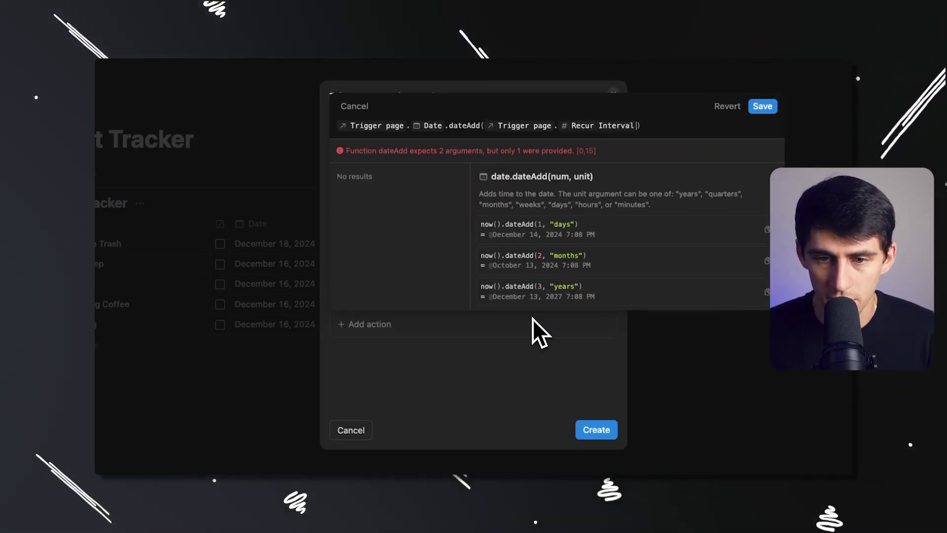
text(,trig)
key(Return)
text(.rec)
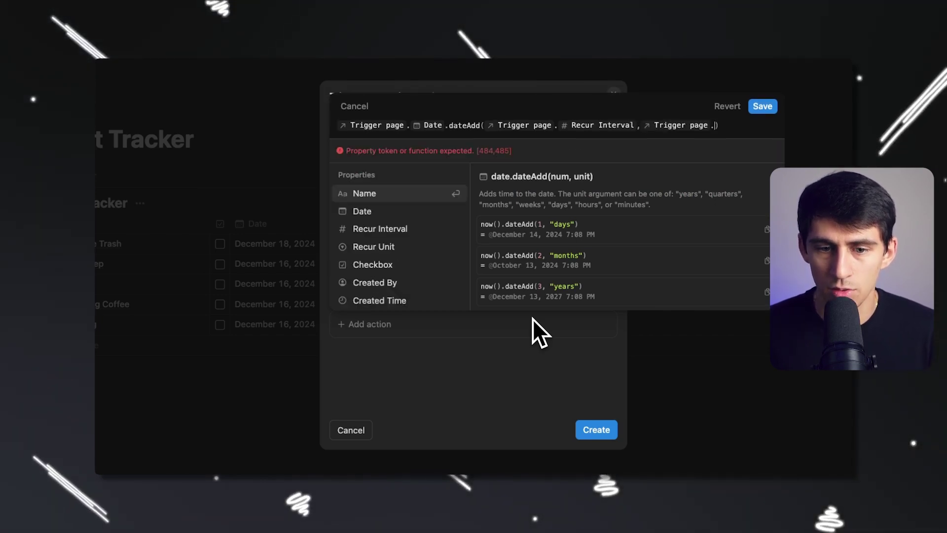
key(Down)
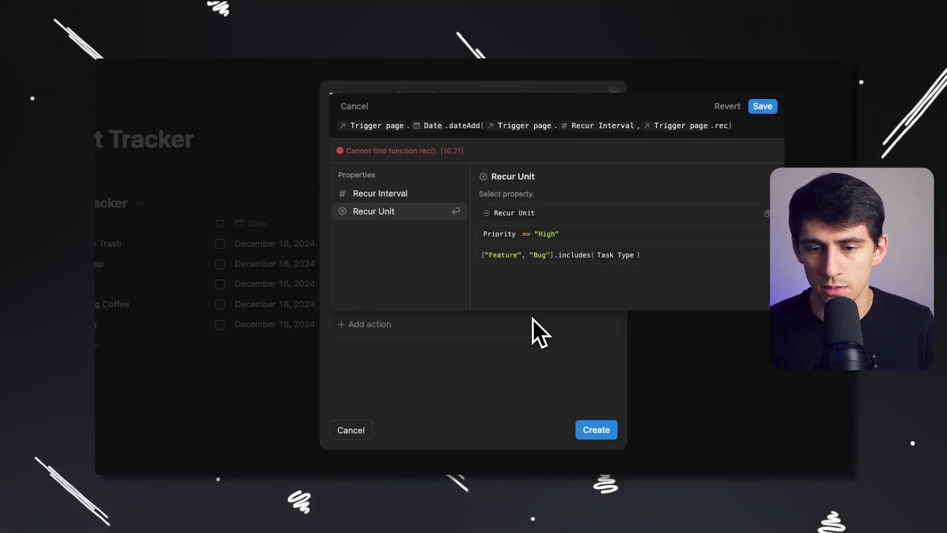
key(Return)
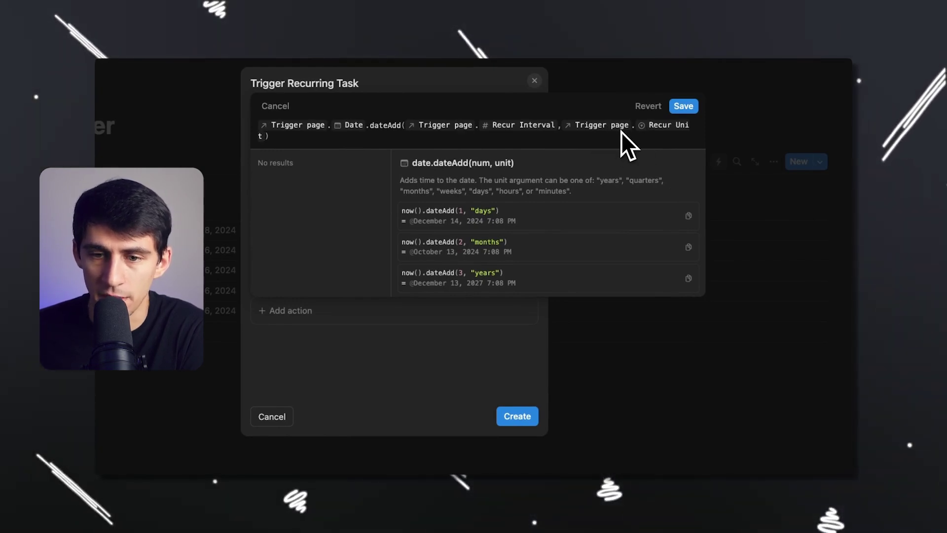
click(683, 106)
Step: Create the automation, move unchecking Checkbox below Set Date, save, and narrow the Date column
click(517, 416)
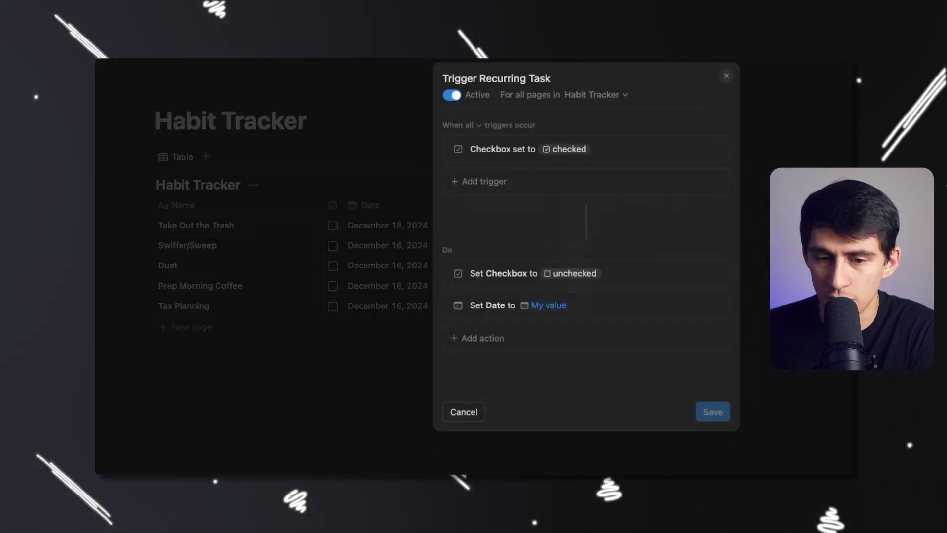
drag(458, 273, 408, 311)
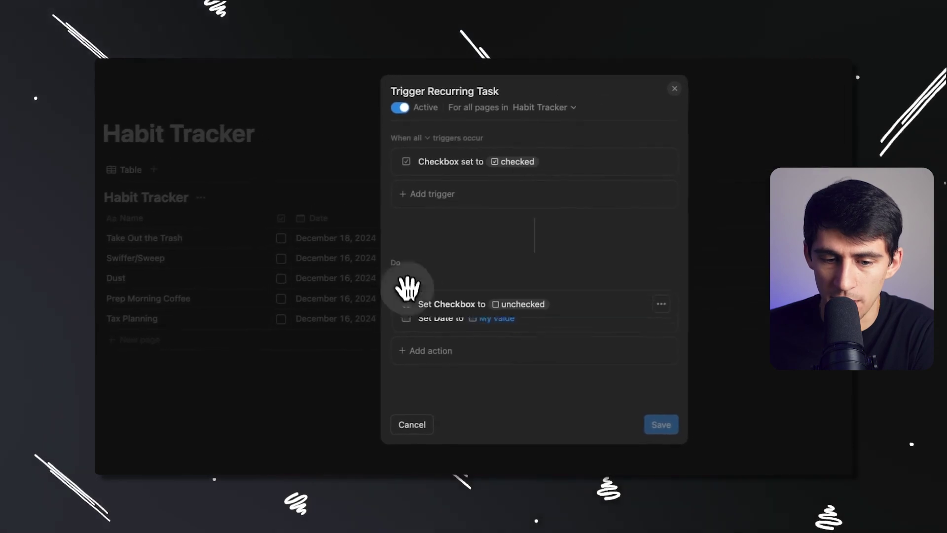
click(653, 423)
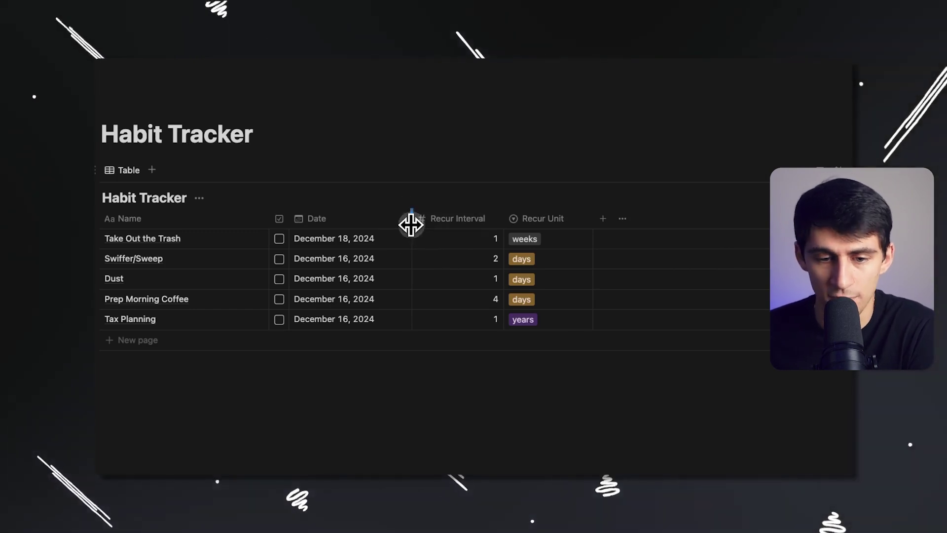
drag(411, 224, 402, 225)
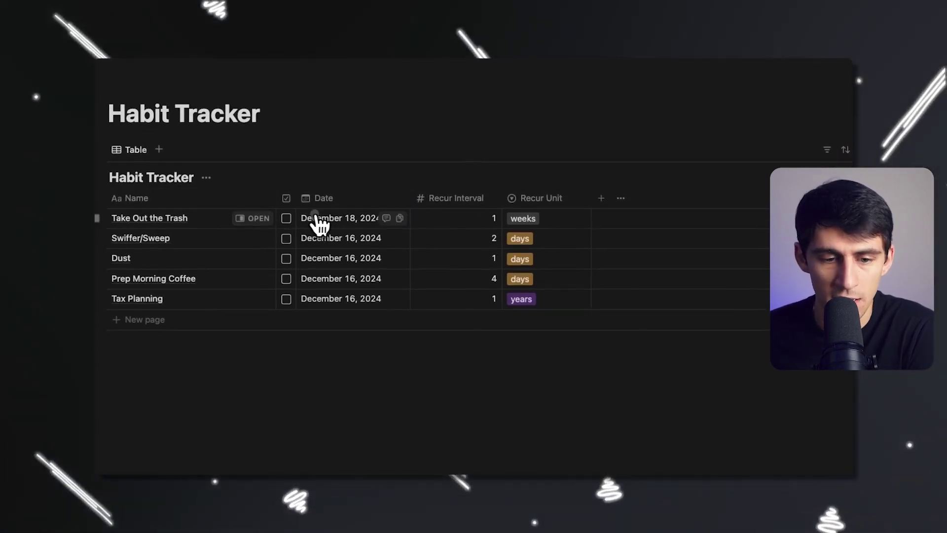
Step: Sort the Habit Tracker rows by Date ascending
click(312, 239)
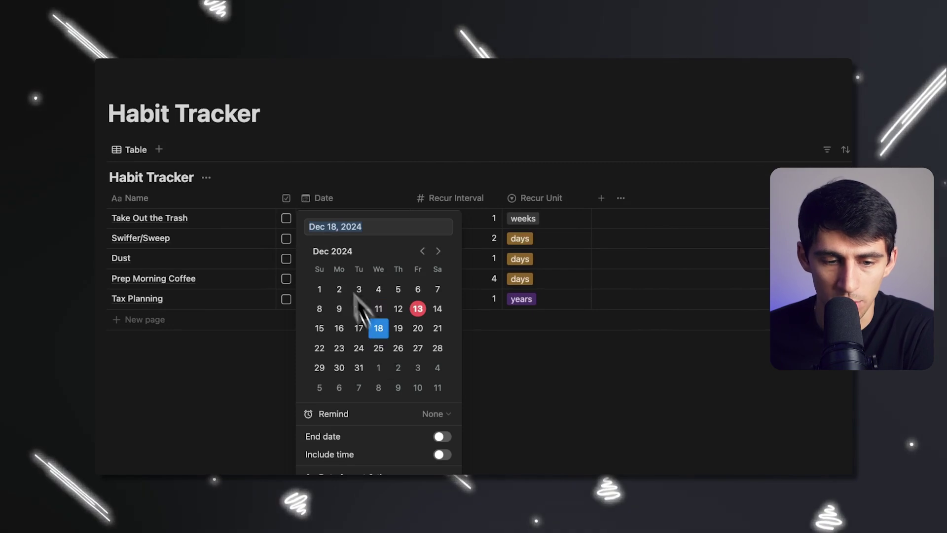
key(Escape)
click(845, 149)
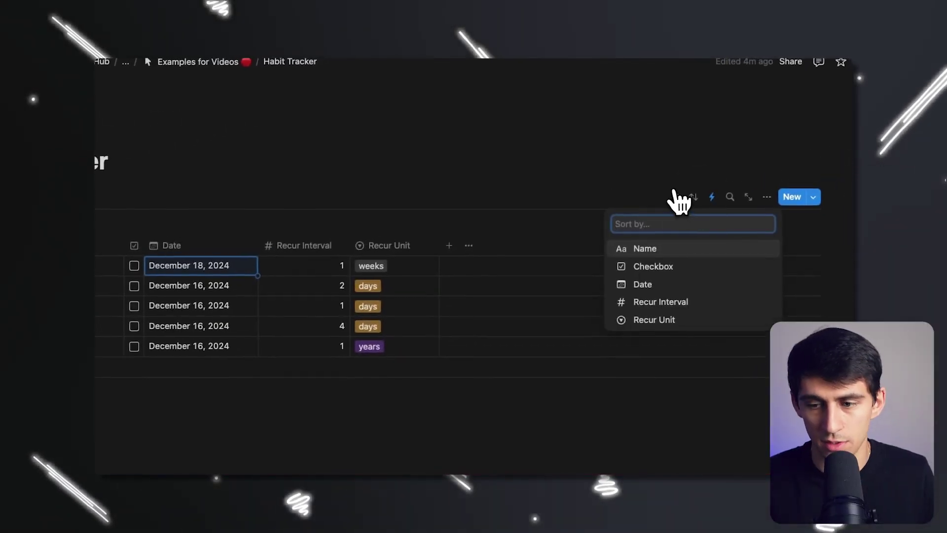
key(Down)
key(Down)
key(Return)
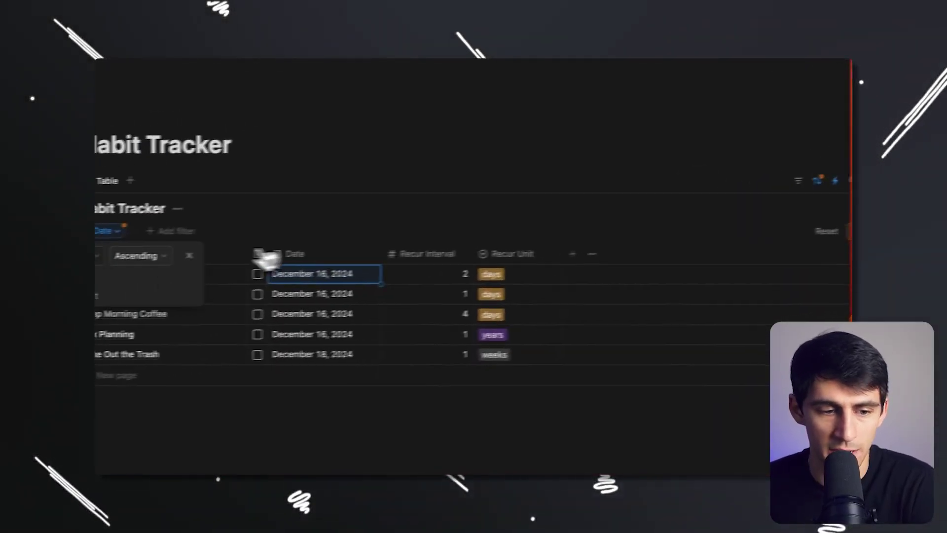
key(Escape)
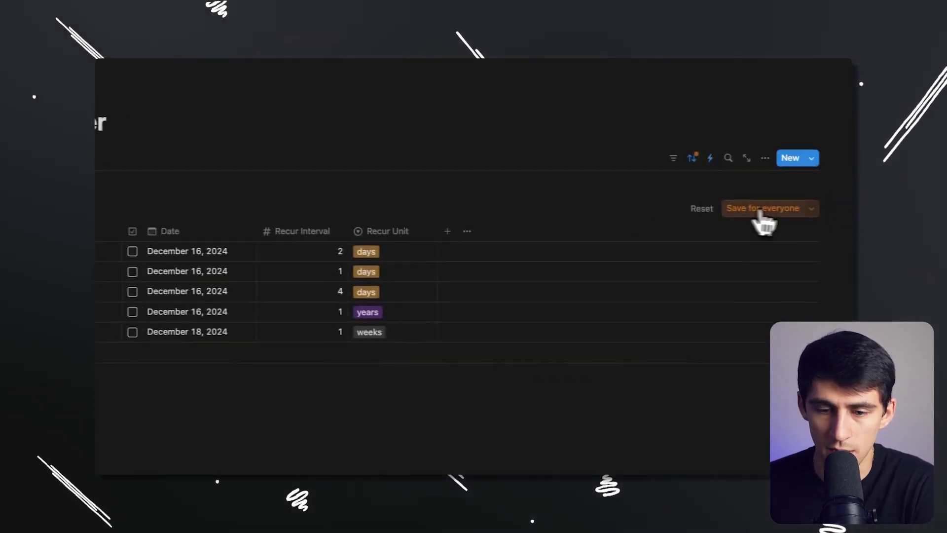
Step: Move Tax Planning to December 20 and check off Swiffer/Sweep to fire the automation
click(234, 253)
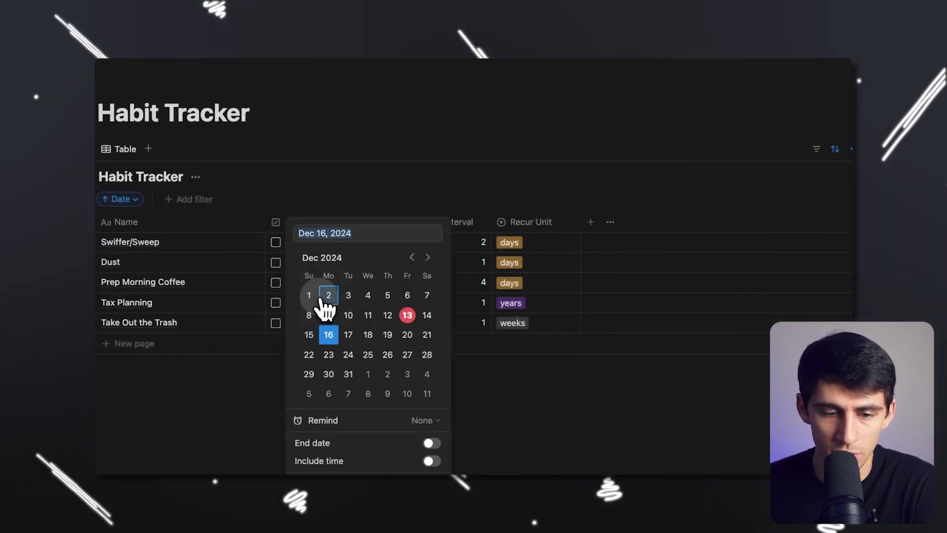
click(408, 334)
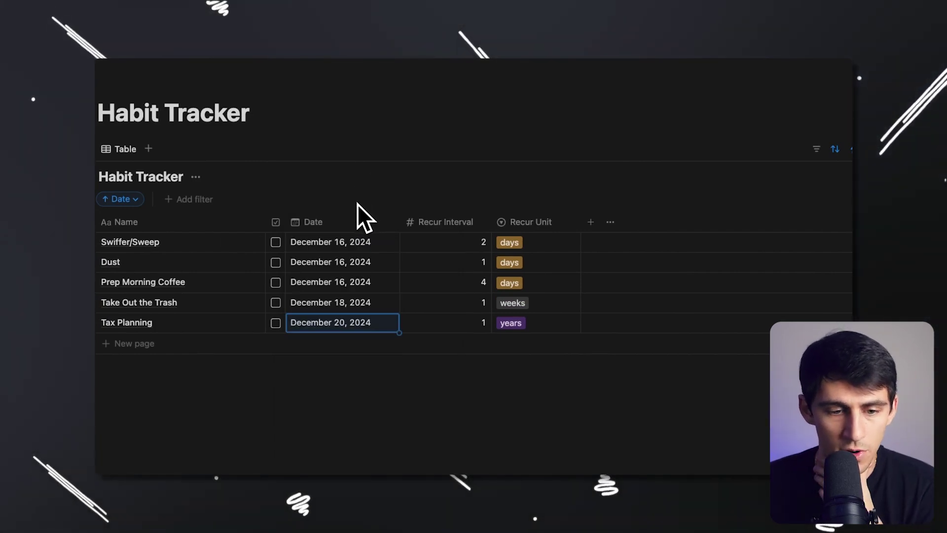
click(276, 242)
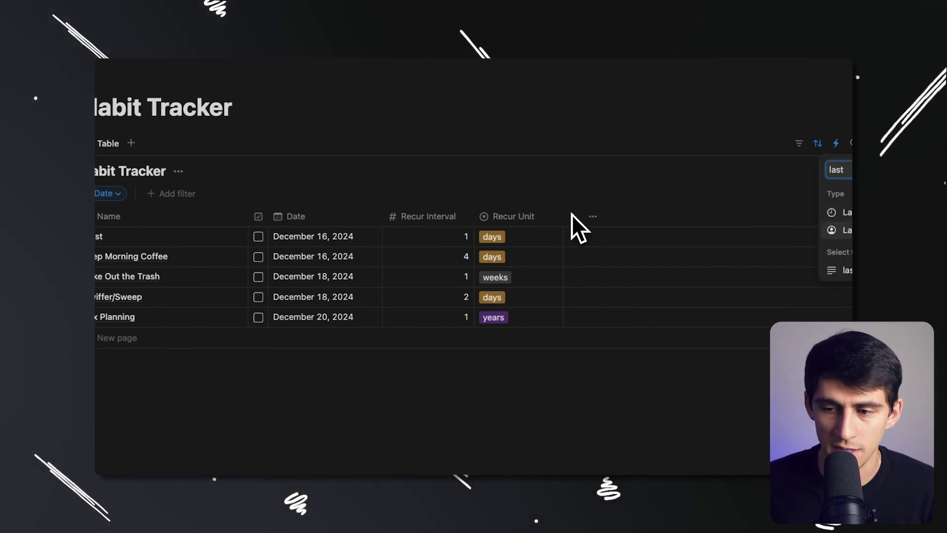
key(Return)
Step: Change Swiffer/Sweep's Recur Interval to 2
click(592, 200)
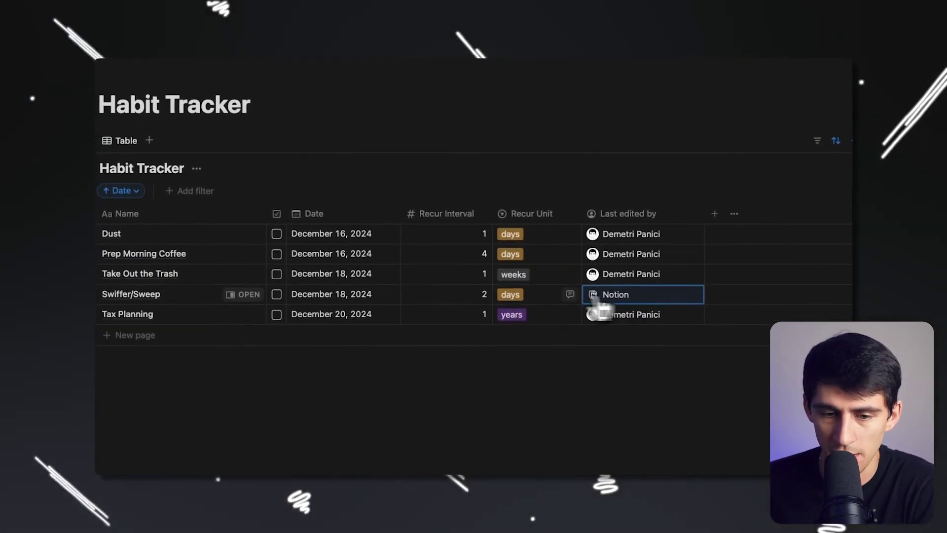
click(436, 310)
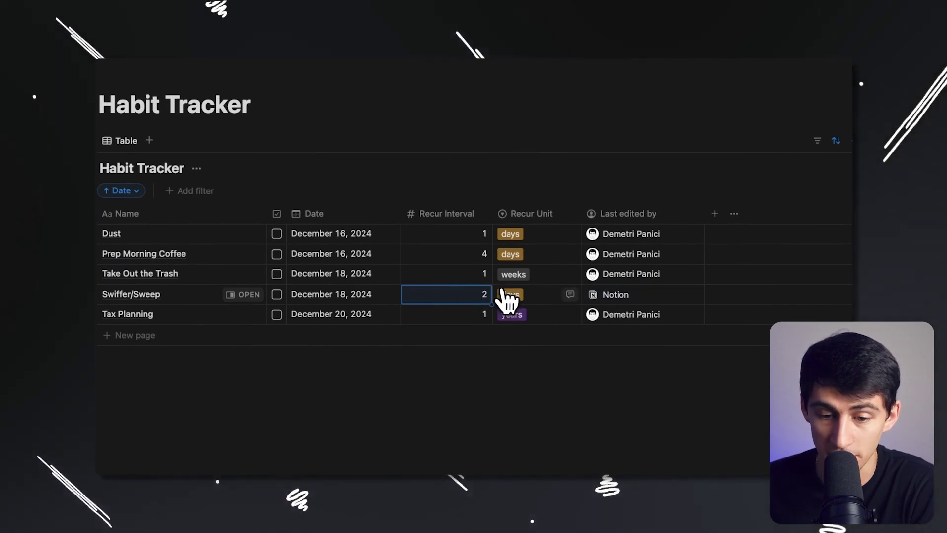
key(BackSpace)
text(2)
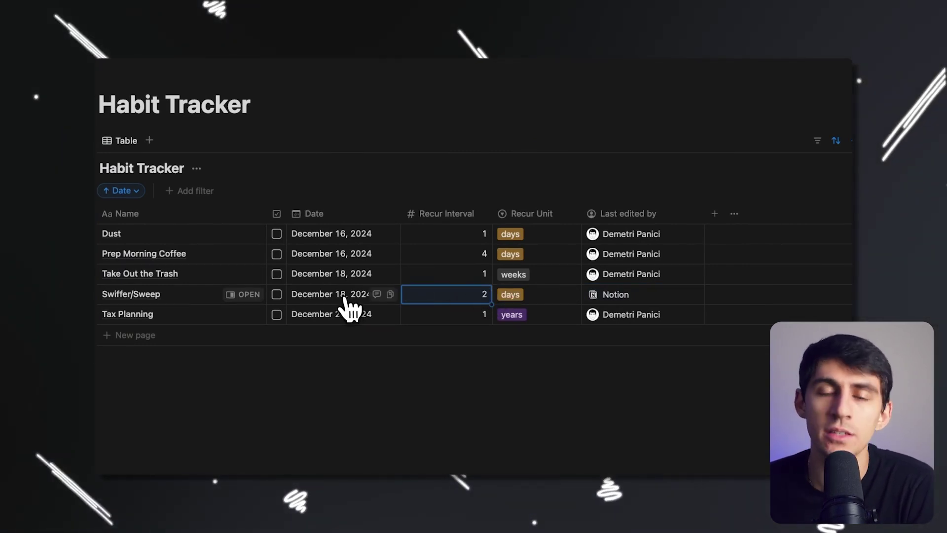
click(341, 295)
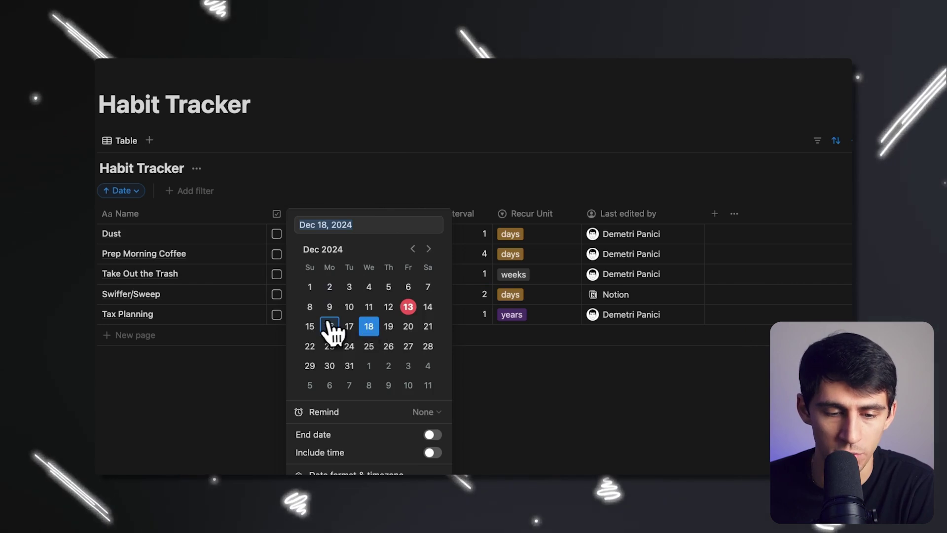
key(Escape)
click(374, 389)
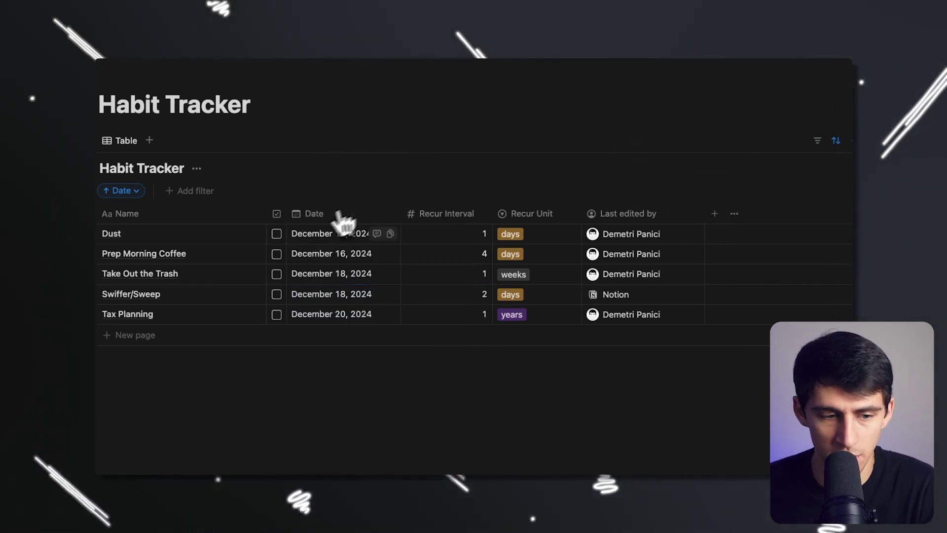
Step: Check off Dust and Prep Morning Coffee so their dates advance
click(276, 233)
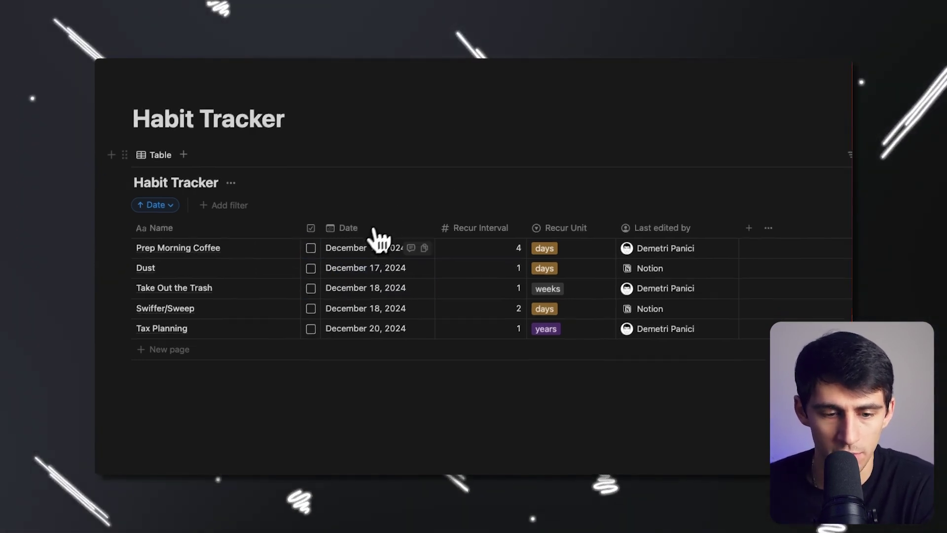
click(353, 266)
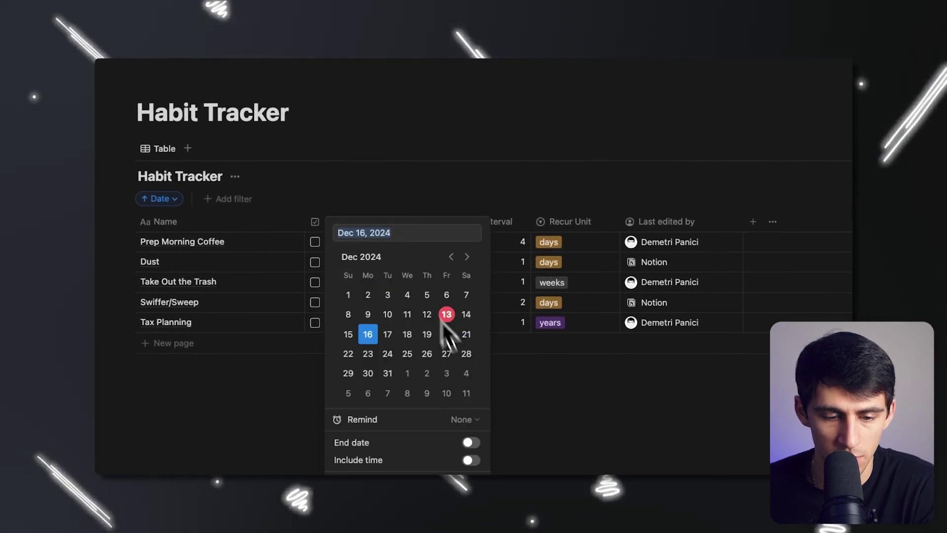
click(323, 236)
click(315, 243)
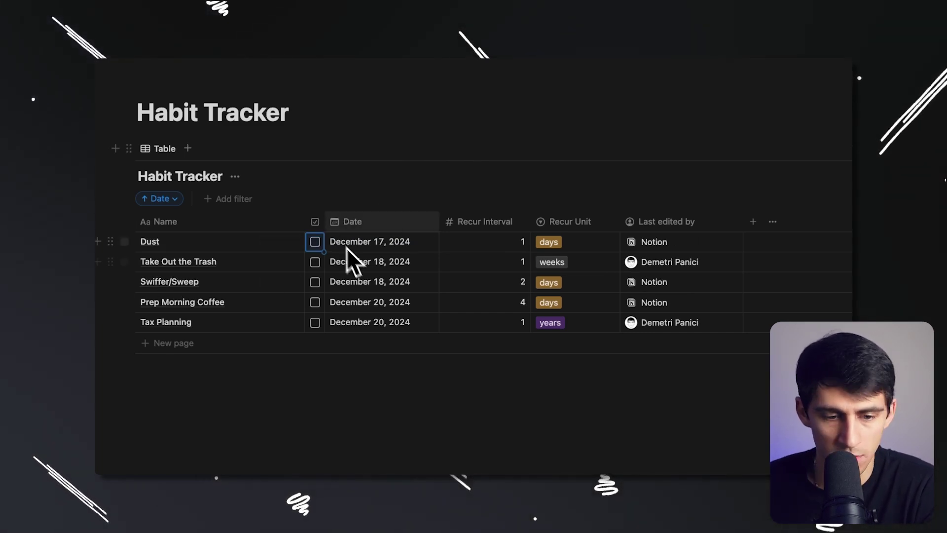
click(316, 242)
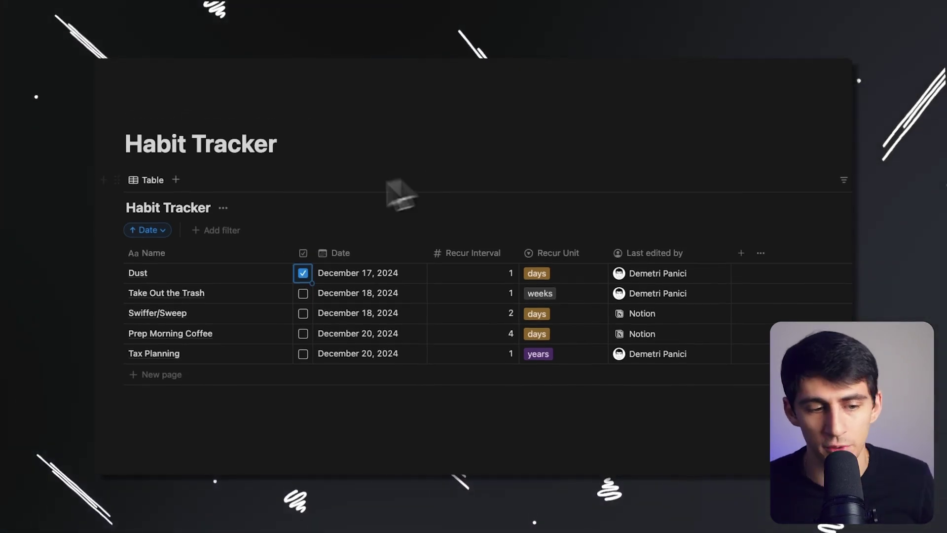
Step: Add a temporary Date filter set to This day, then remove it
click(204, 232)
text(date)
click(200, 279)
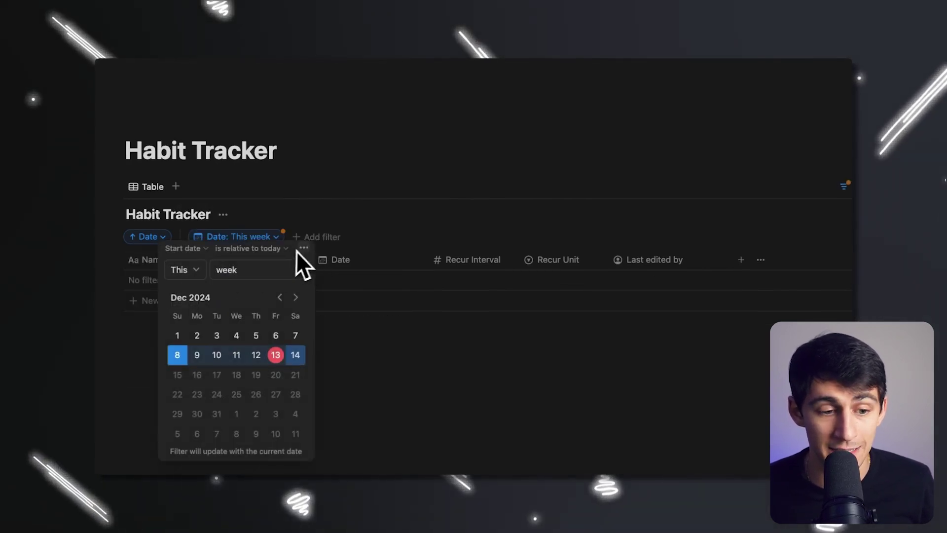
click(202, 270)
click(236, 274)
click(227, 289)
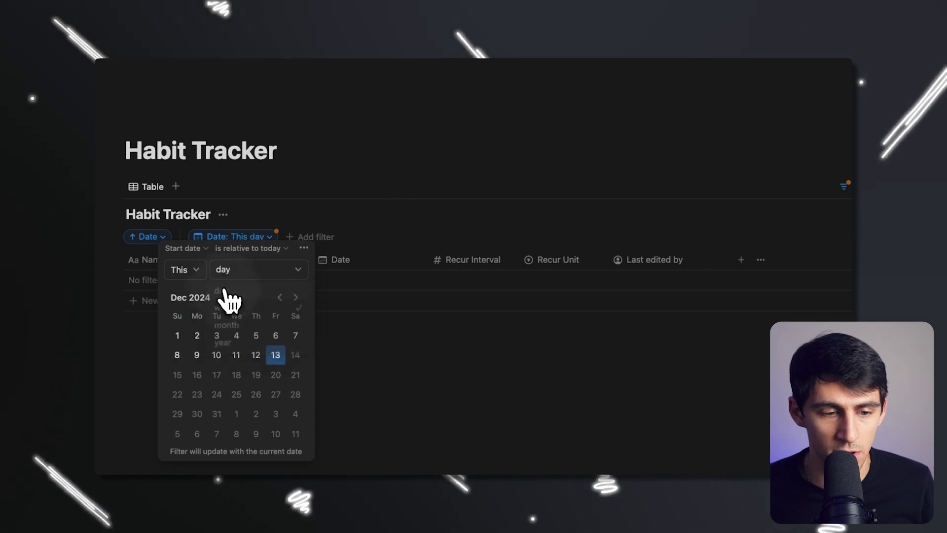
key(Escape)
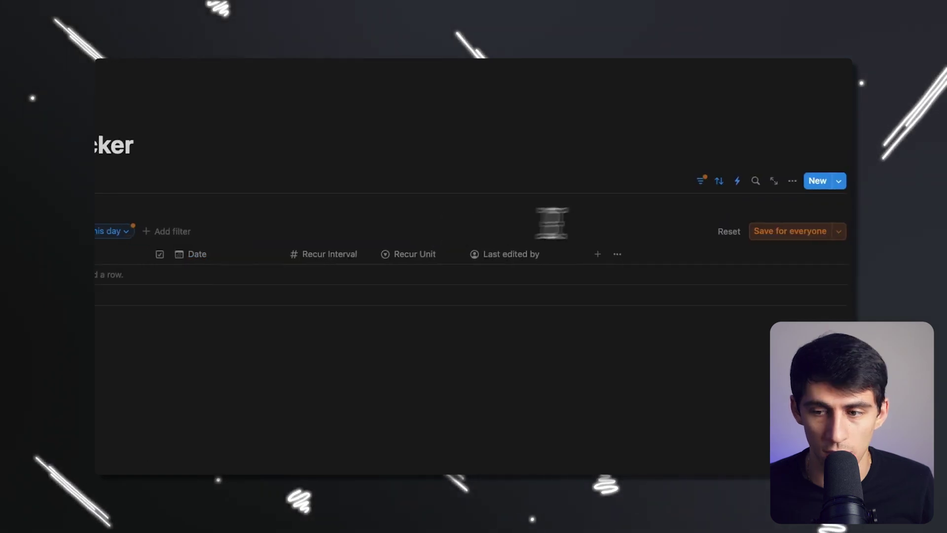
click(730, 225)
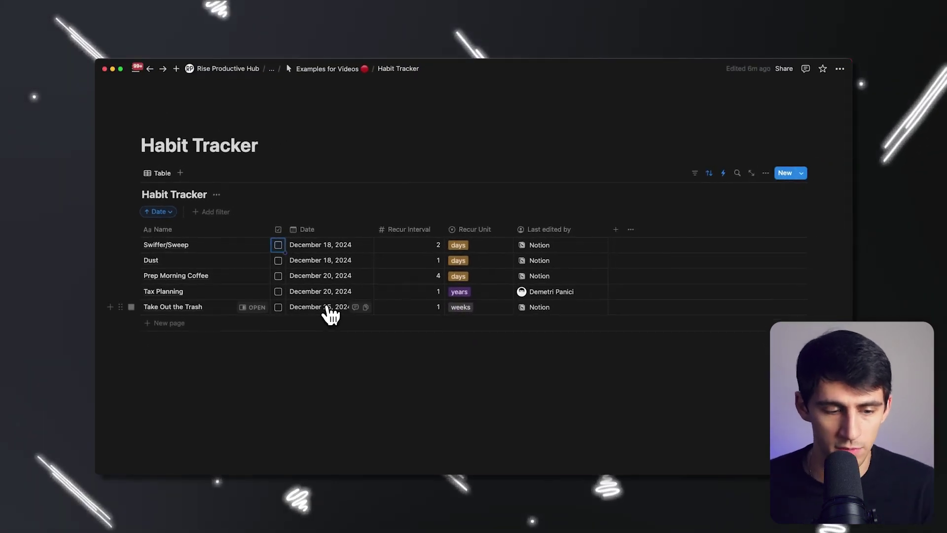
Step: Check off Tax Planning and glance at Swiffer/Sweep's Recur Unit options without changing them
click(279, 292)
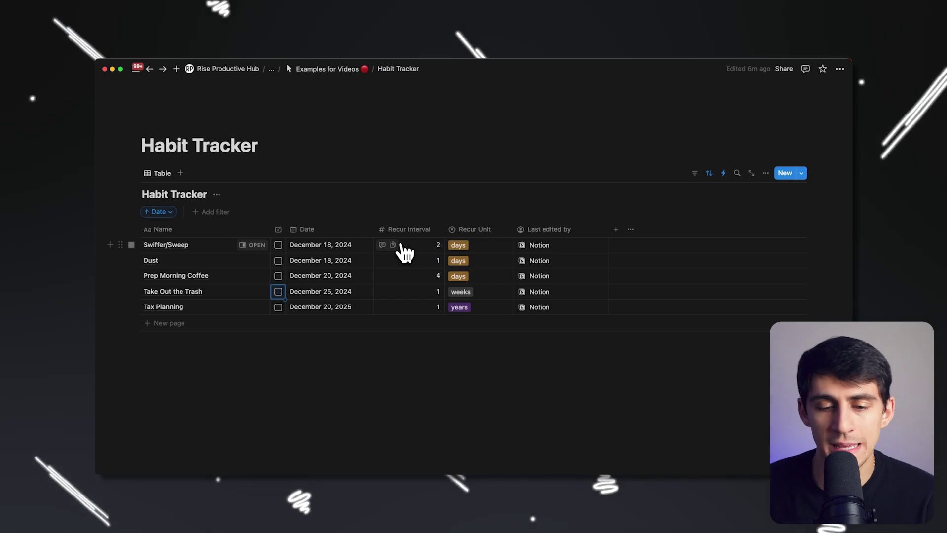
click(463, 250)
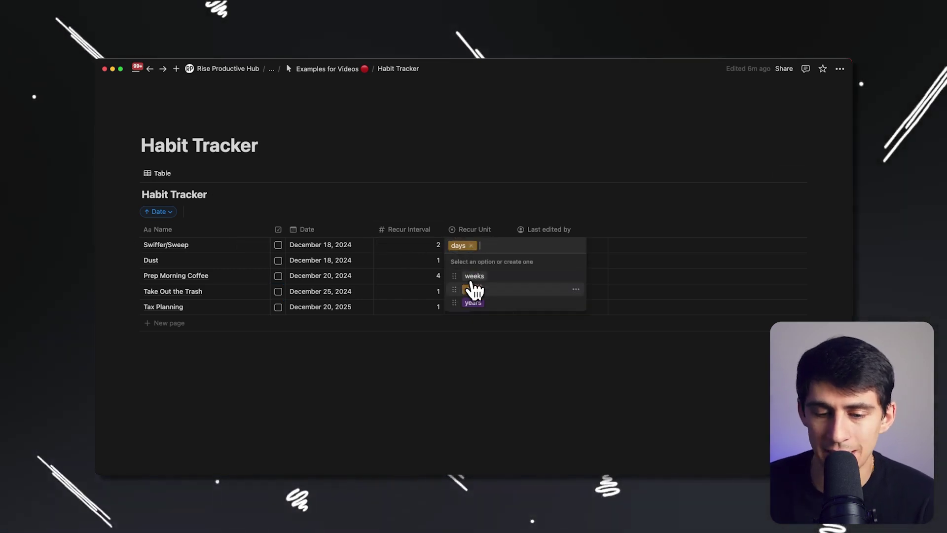
key(Escape)
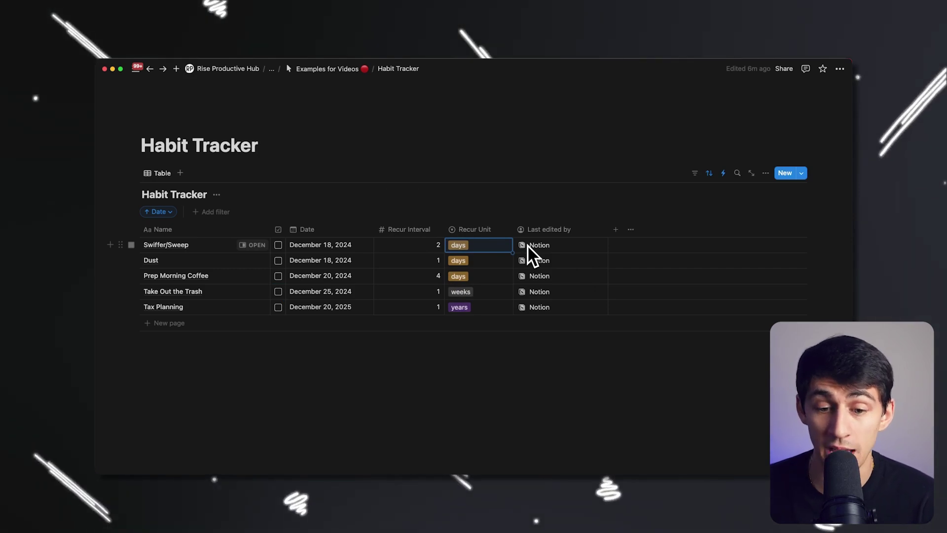
Step: Open the Trigger Recurring Task automation and edit its Set Date action
click(723, 173)
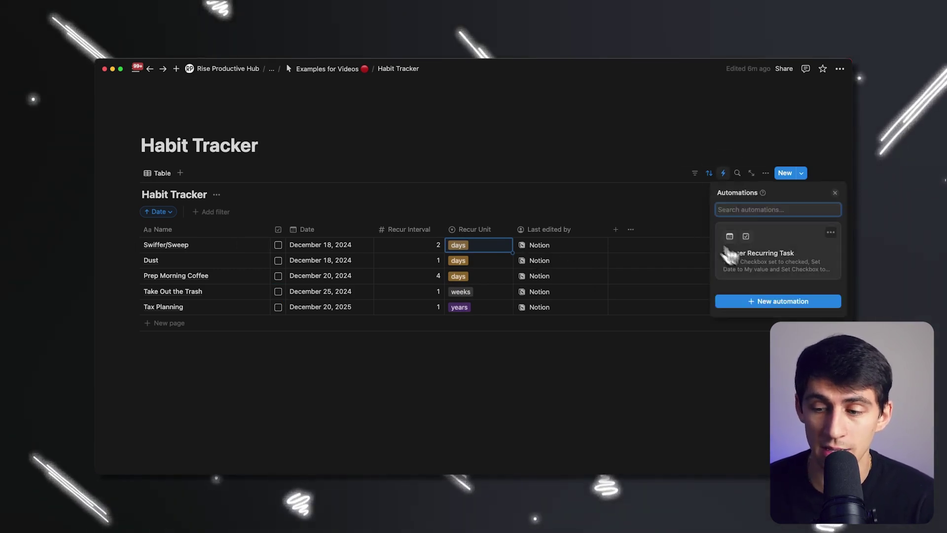
click(729, 254)
click(571, 262)
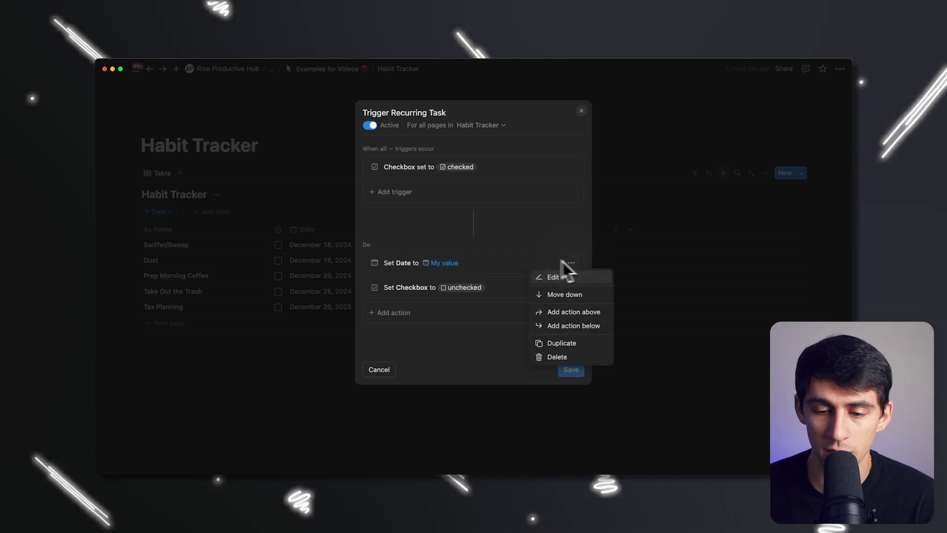
click(561, 276)
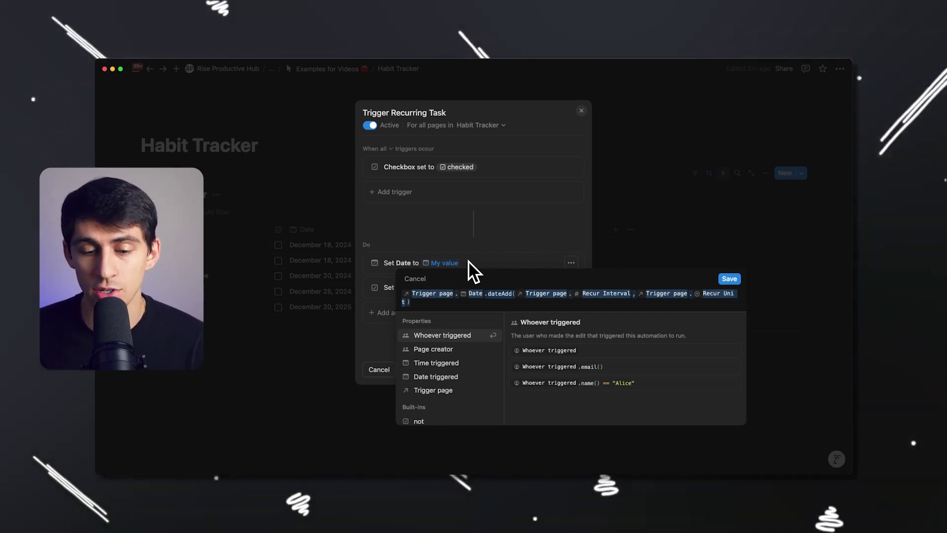
Step: Inspect the dateAdd formula's Date, Recur Interval and Recur Unit parts, then close the editor
click(457, 295)
key(Right)
key(Right)
key(Right)
key(Right)
key(Right)
key(Right)
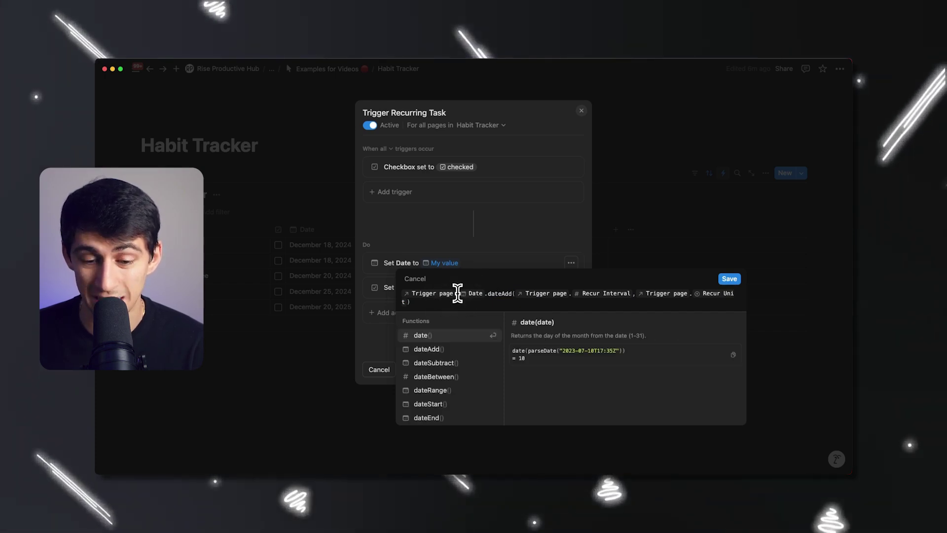
click(457, 293)
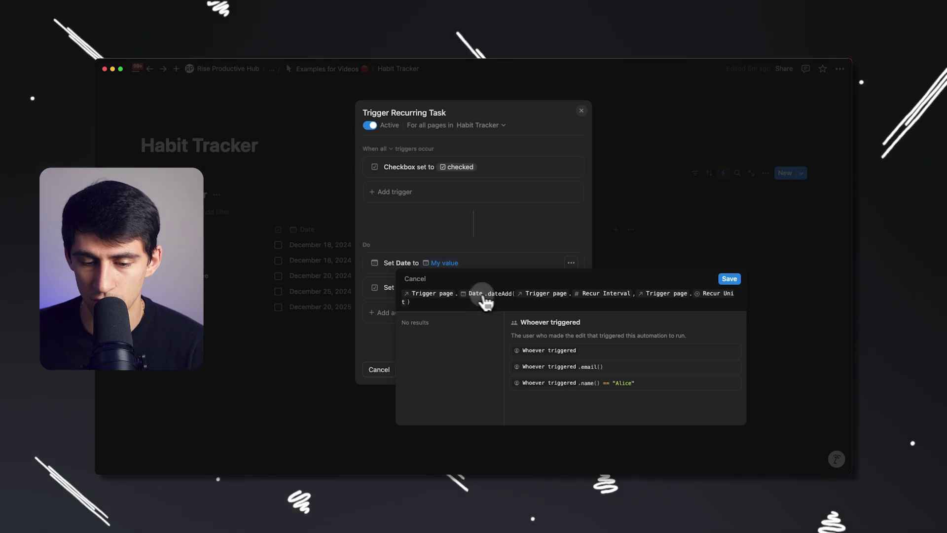
click(387, 291)
click(486, 295)
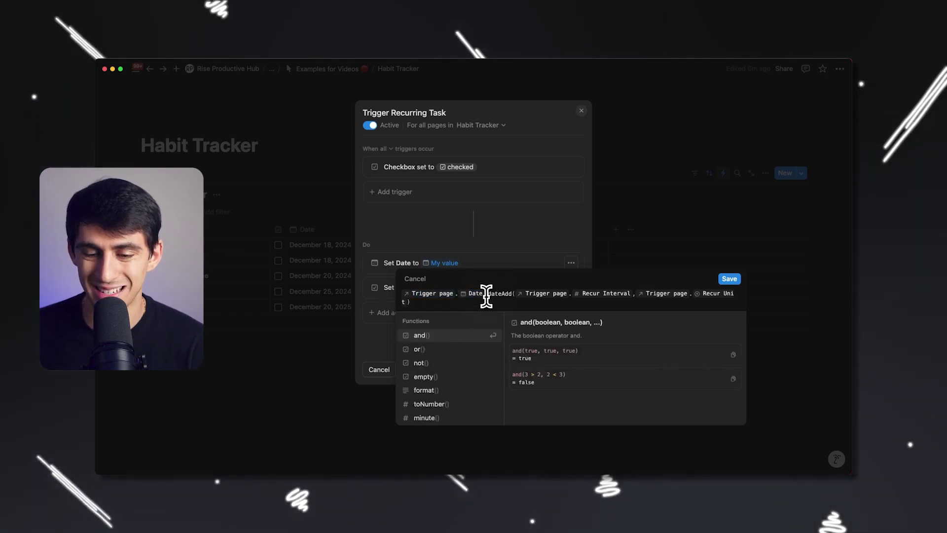
drag(489, 294, 502, 305)
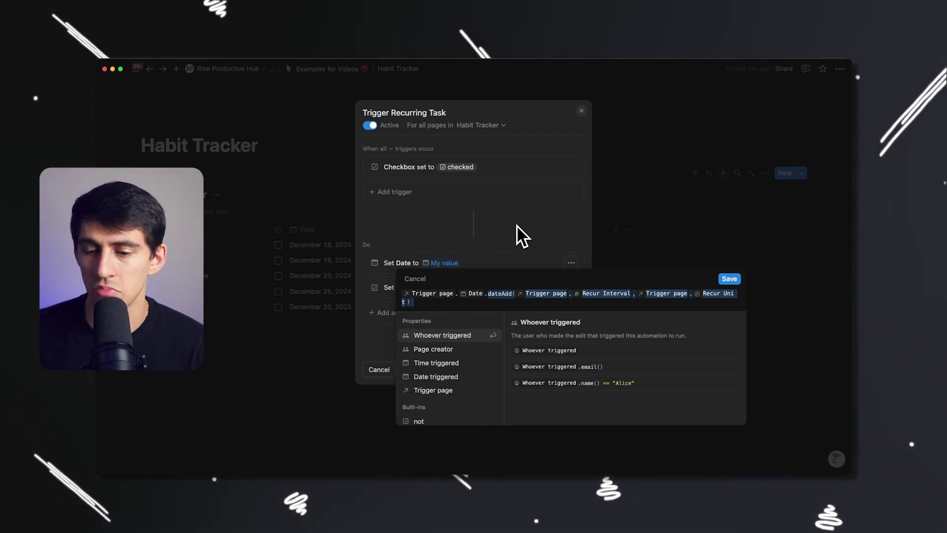
click(543, 256)
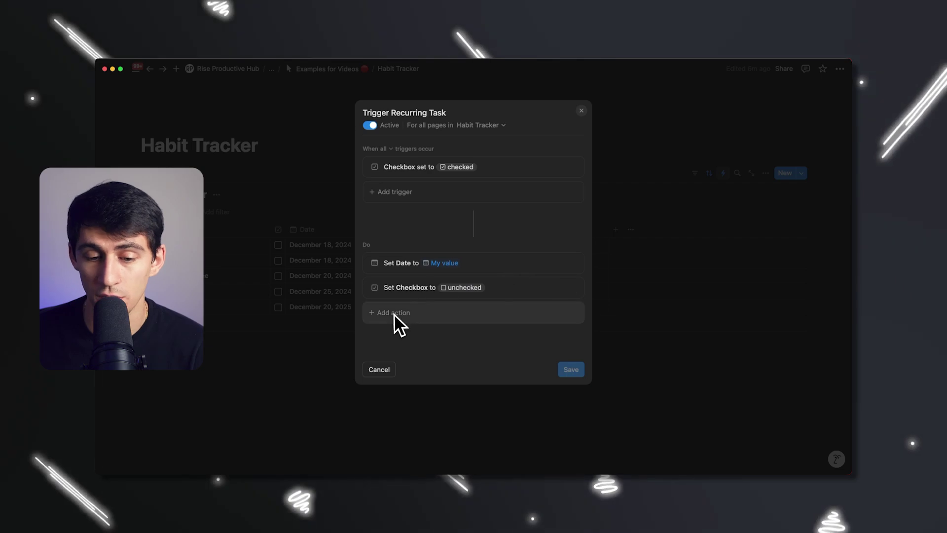
click(570, 288)
click(582, 301)
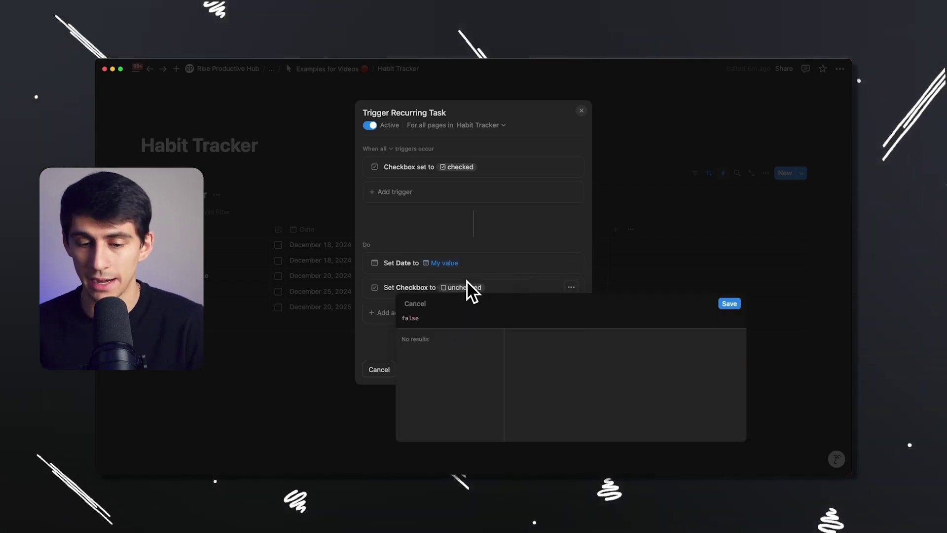
click(418, 304)
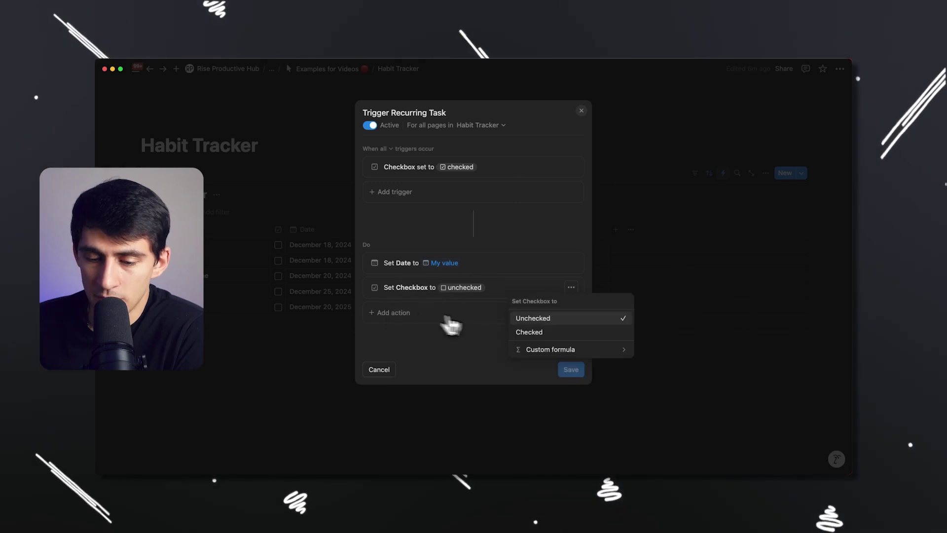
click(592, 352)
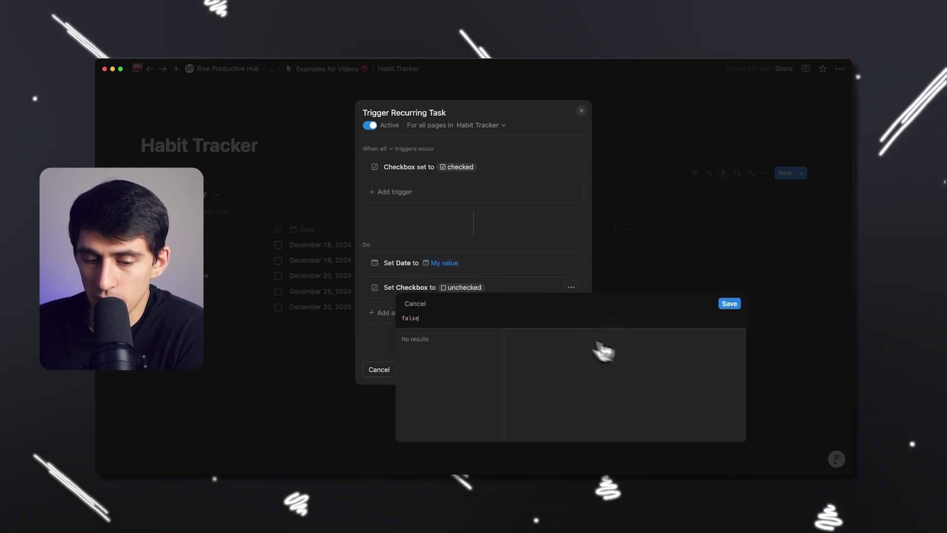
click(415, 306)
click(539, 348)
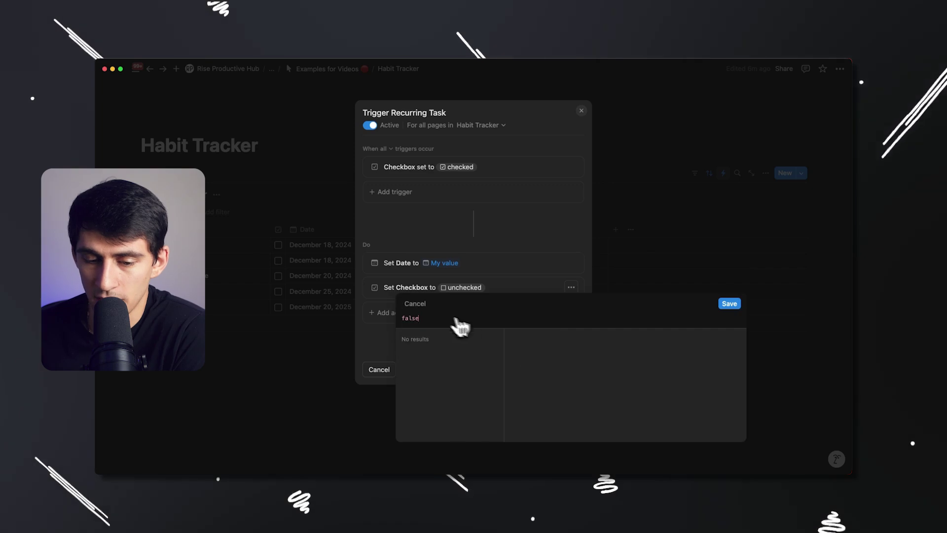
click(415, 304)
key(Escape)
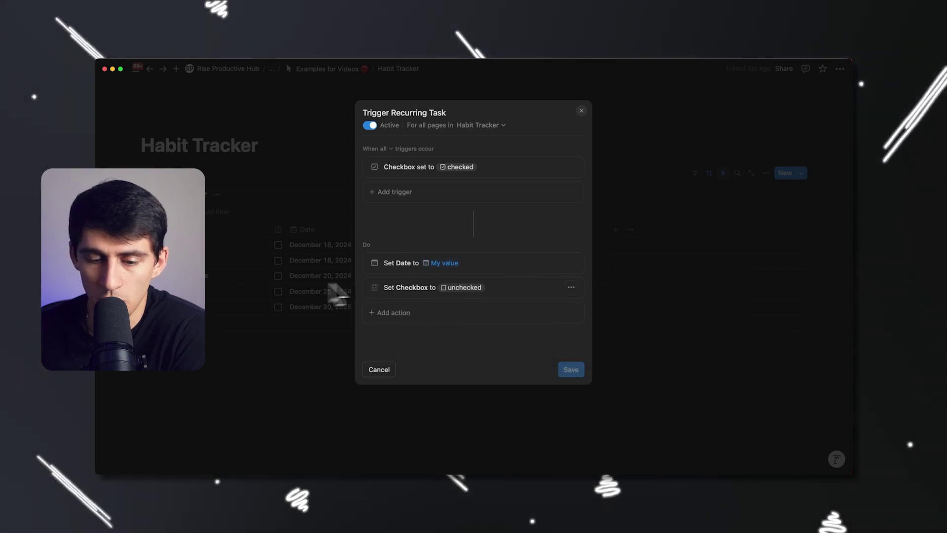